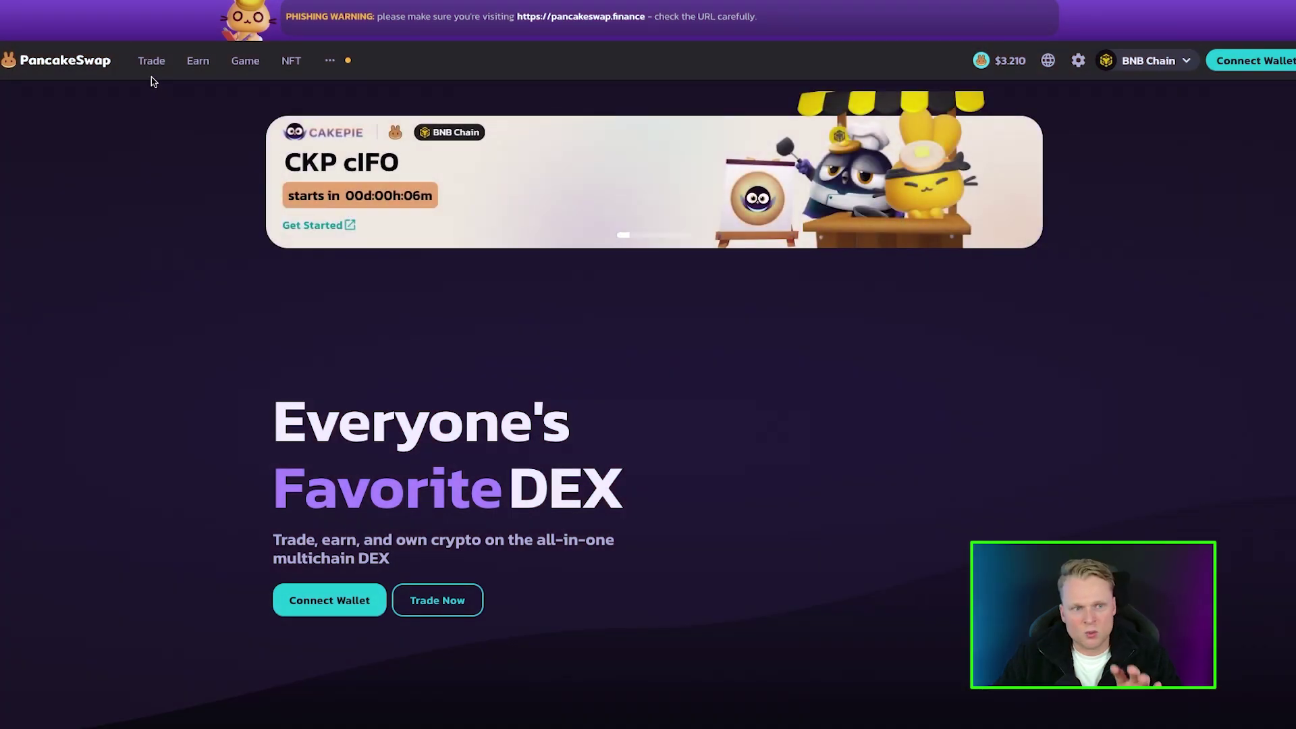
# Show PancakeSwap's Trade menu: Swap, Liquidity, Perpetual, Bridge, Limit and Buy Crypto.
pyautogui.moveTo(154, 64)
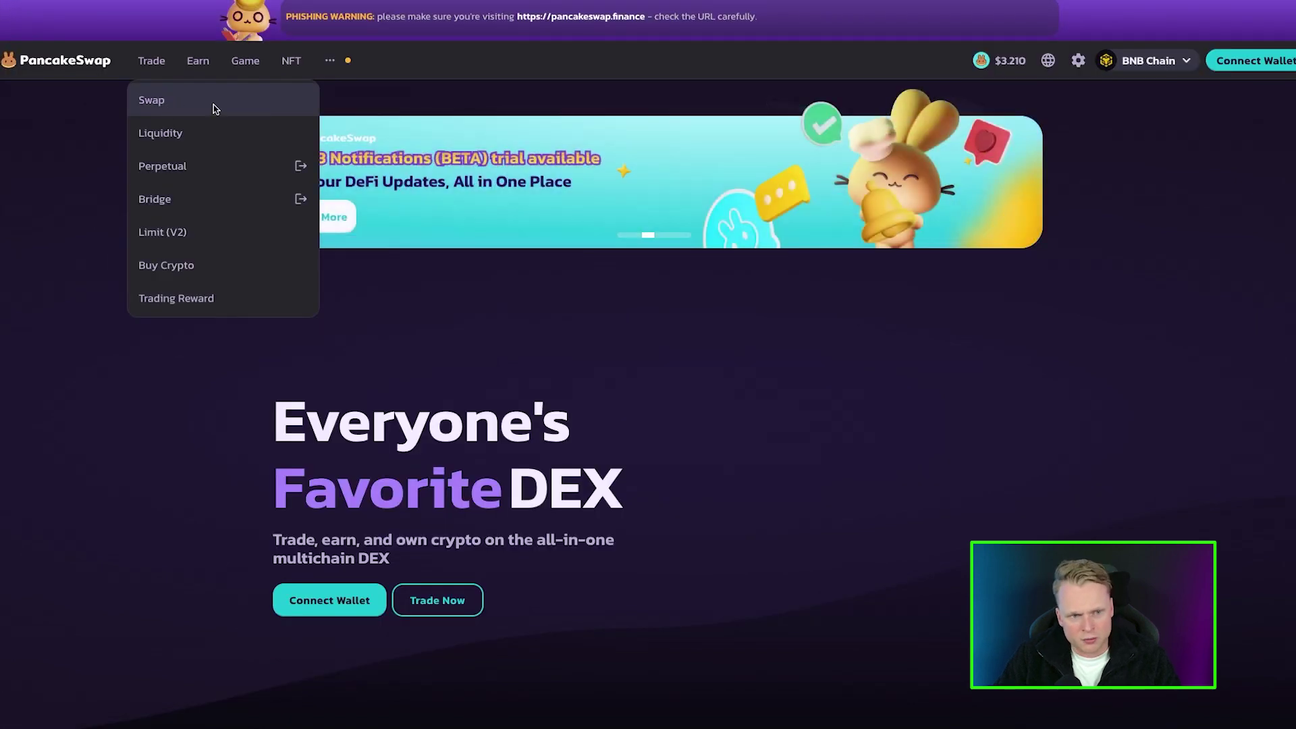
# Open the BNB-to-CAKE Swap page and browse the token list for the receive side.
pyautogui.click(142, 98)
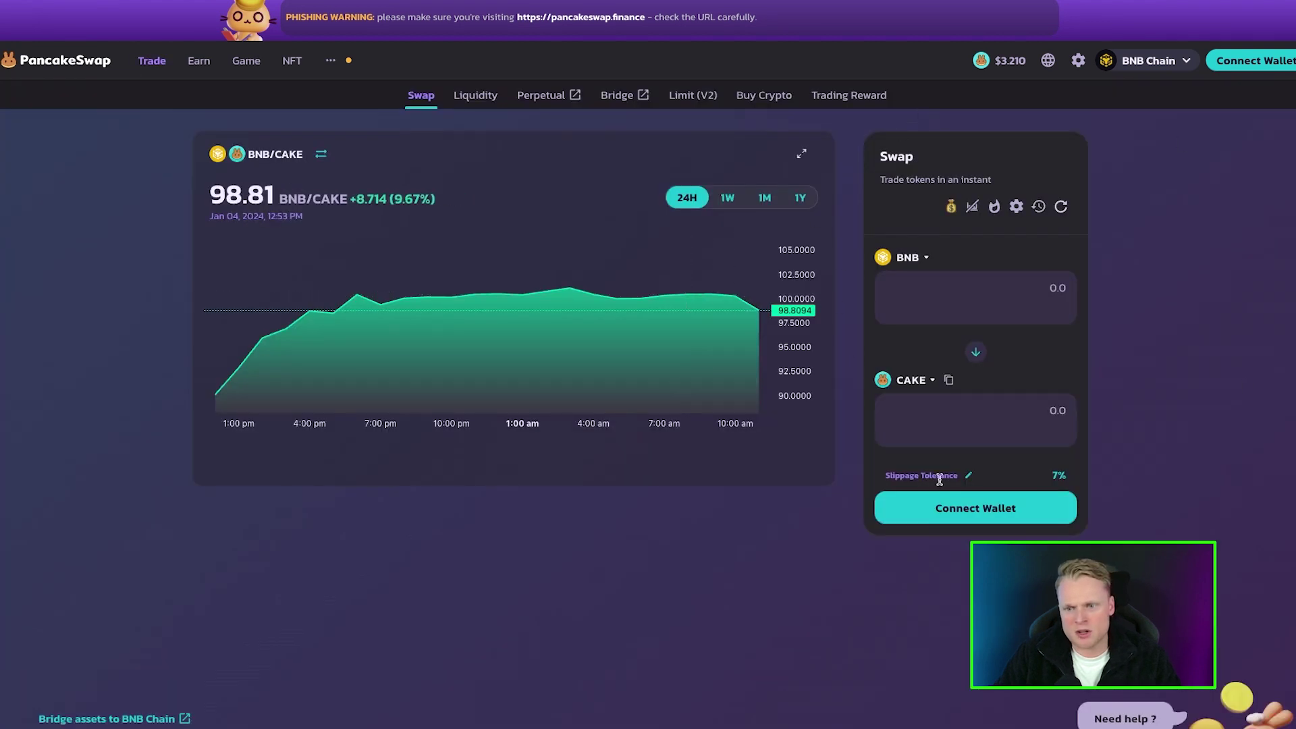
pyautogui.click(1055, 288)
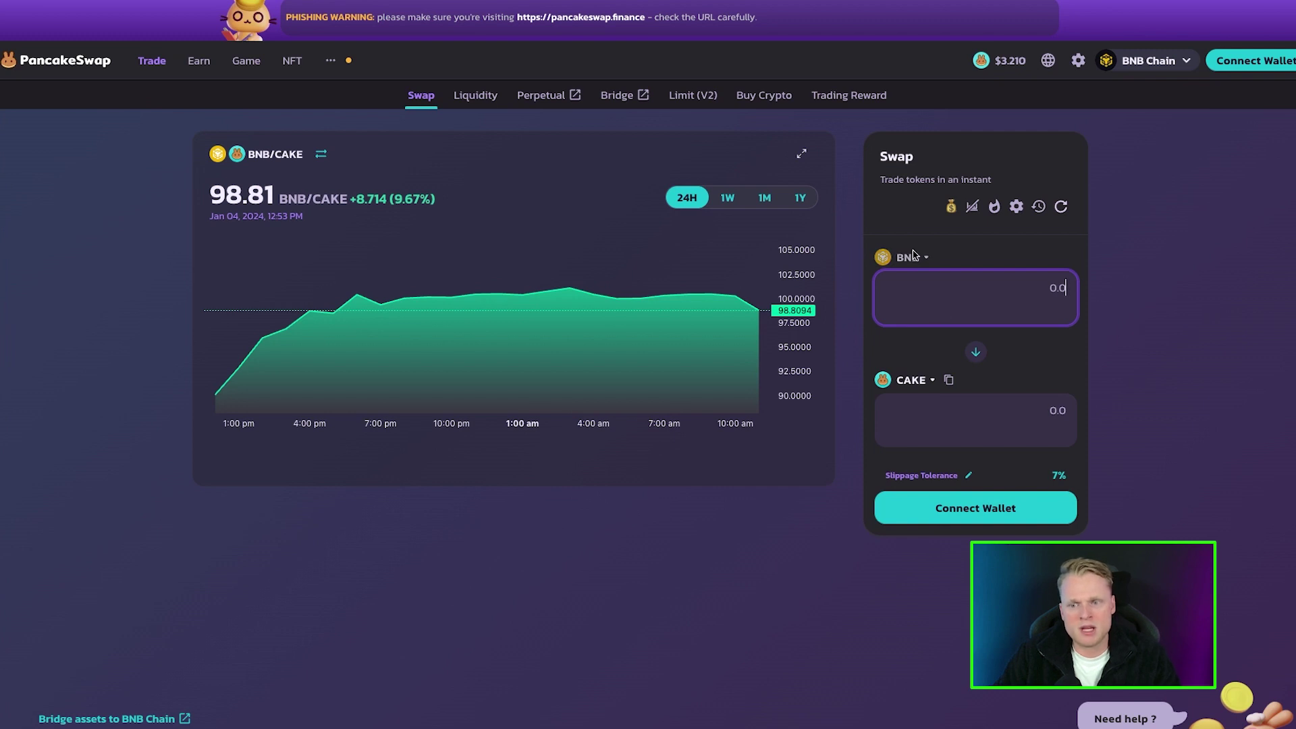
pyautogui.click(911, 384)
pyautogui.scroll(-5, 617, 400)
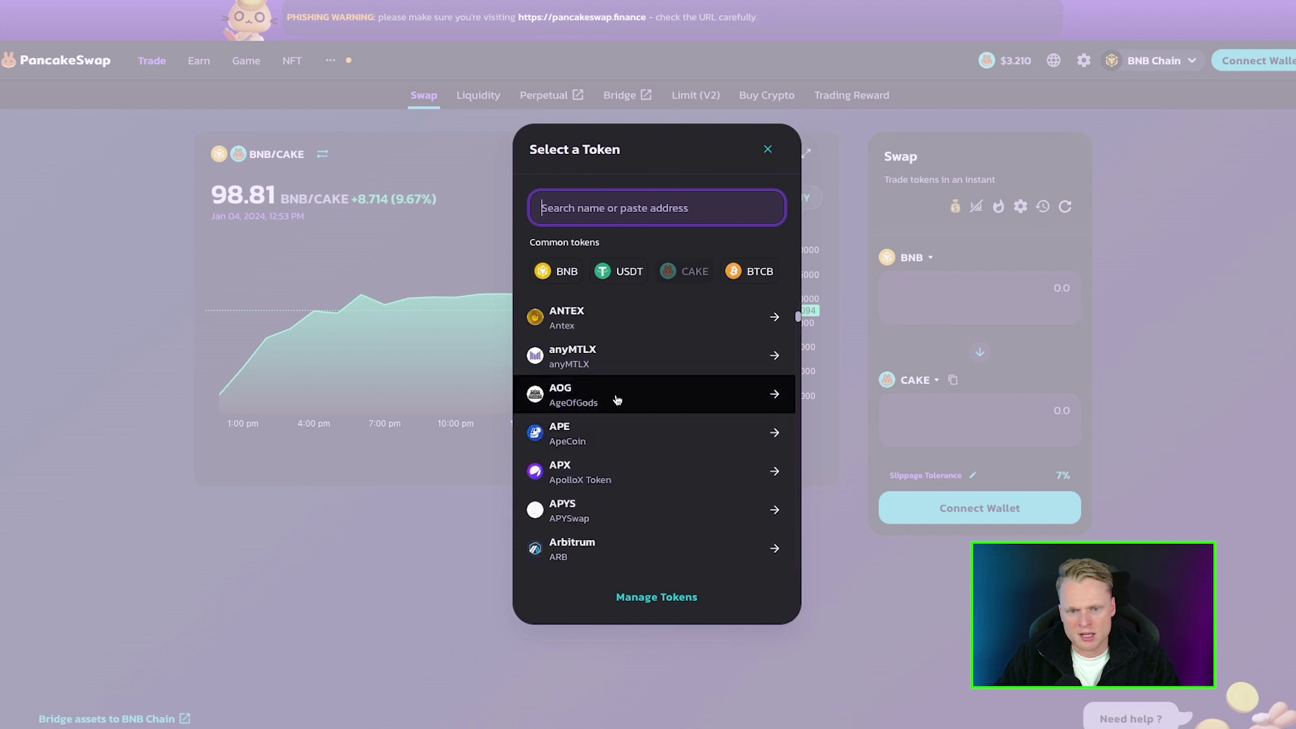
pyautogui.scroll(5, 617, 405)
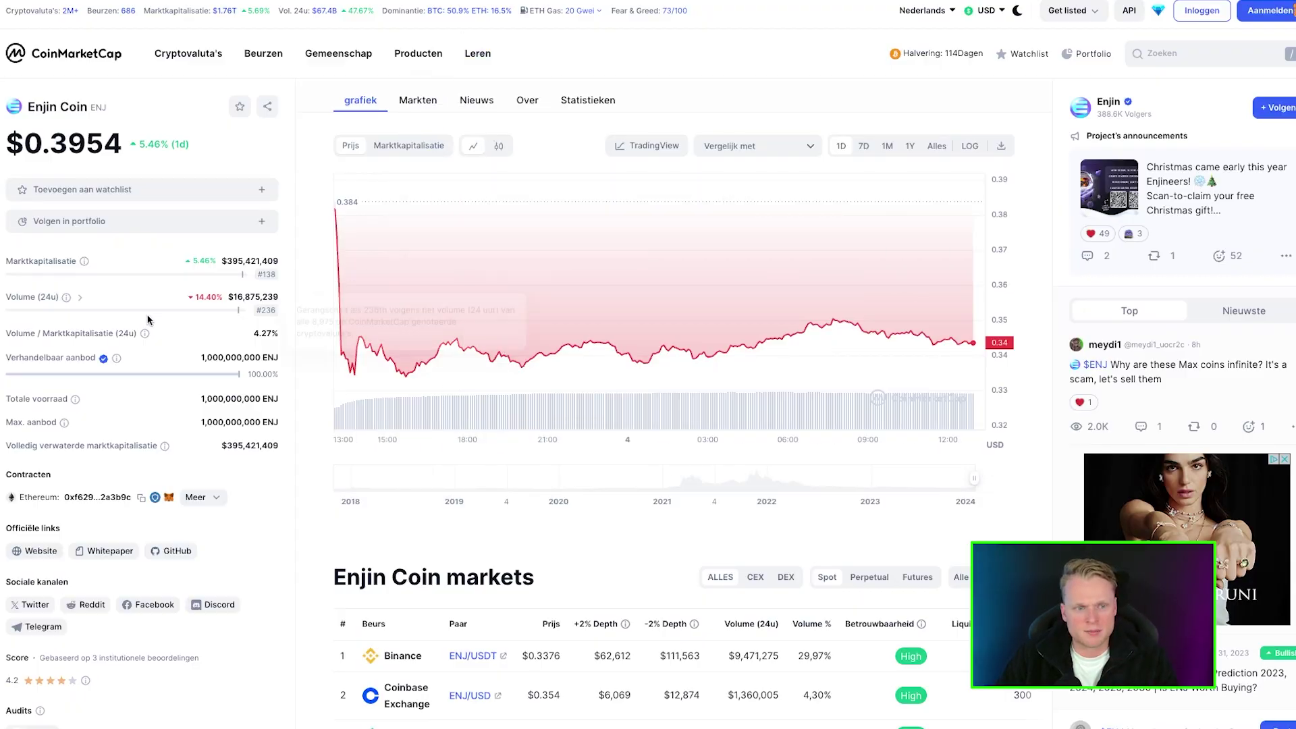
# Copy Enjin Coin's Ethereum contract address from its CoinMarketCap page.
pyautogui.moveTo(150, 330)
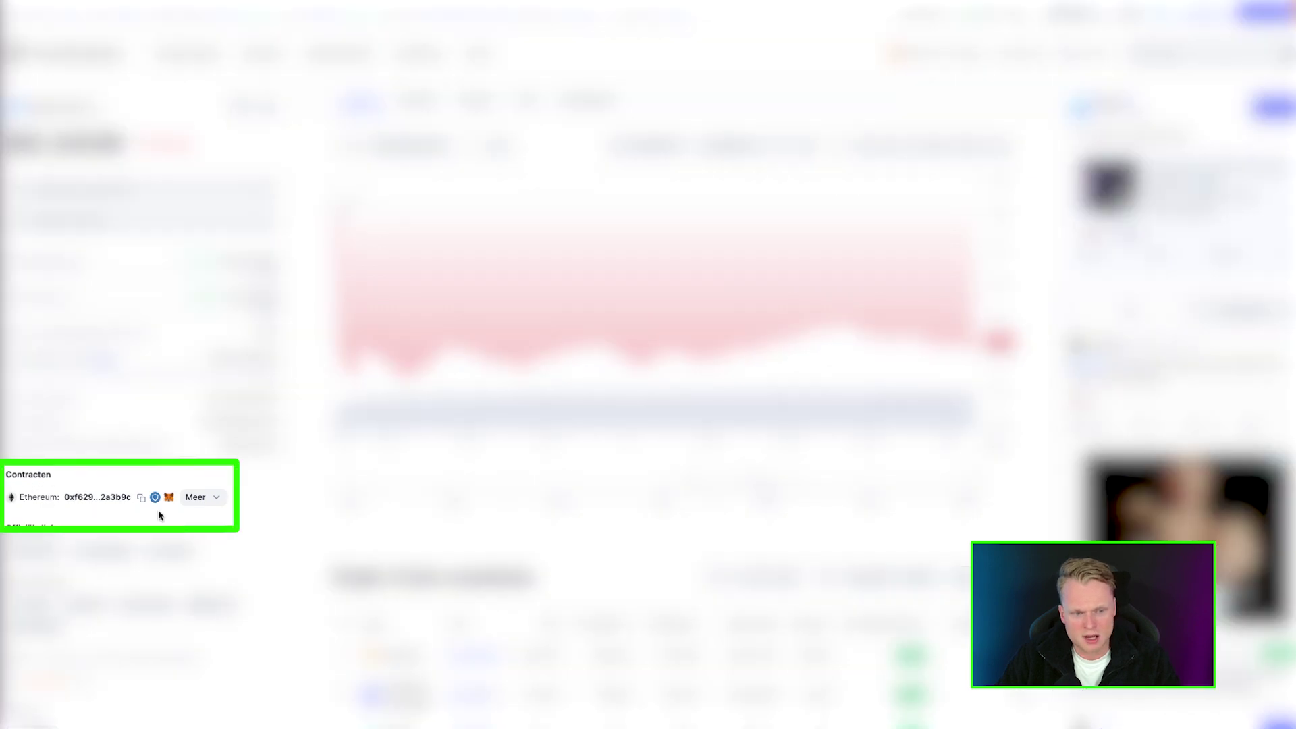
pyautogui.click(141, 500)
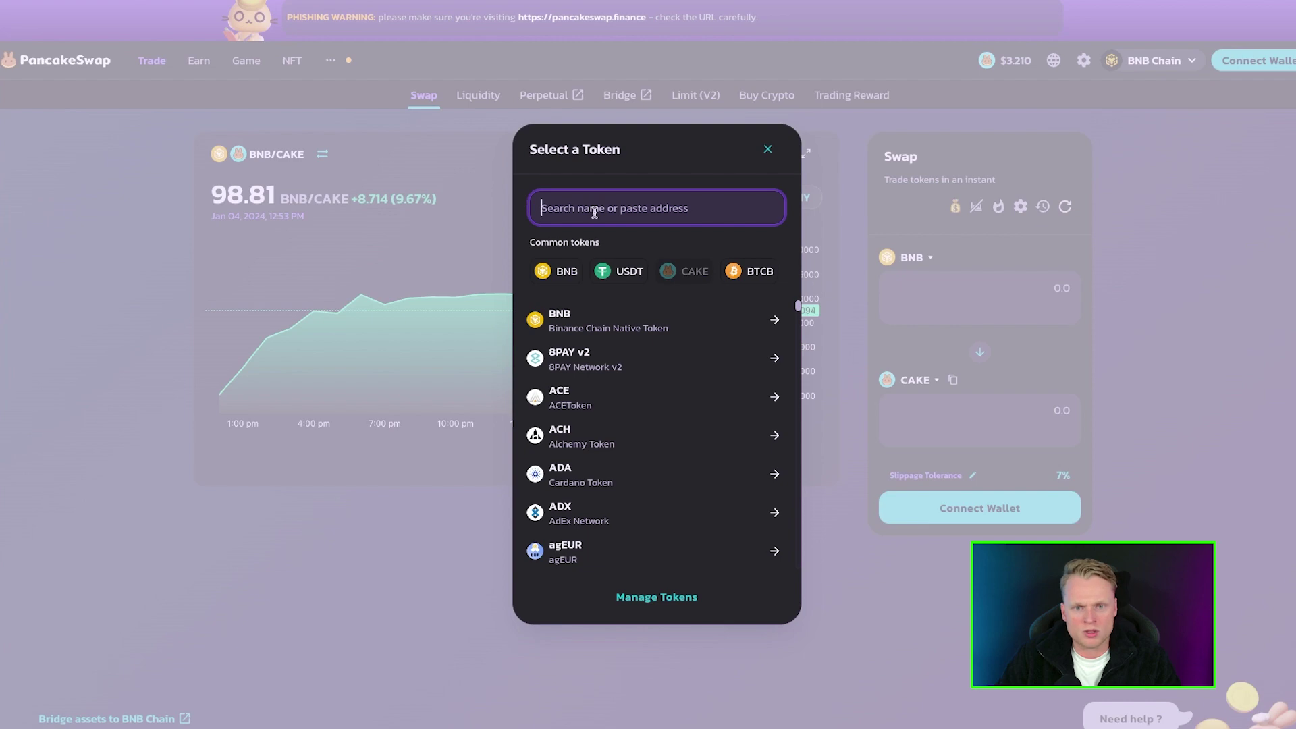
# Connect the wallet and preview a 1 BNB to CAKE swap without confirming it.
pyautogui.click(768, 148)
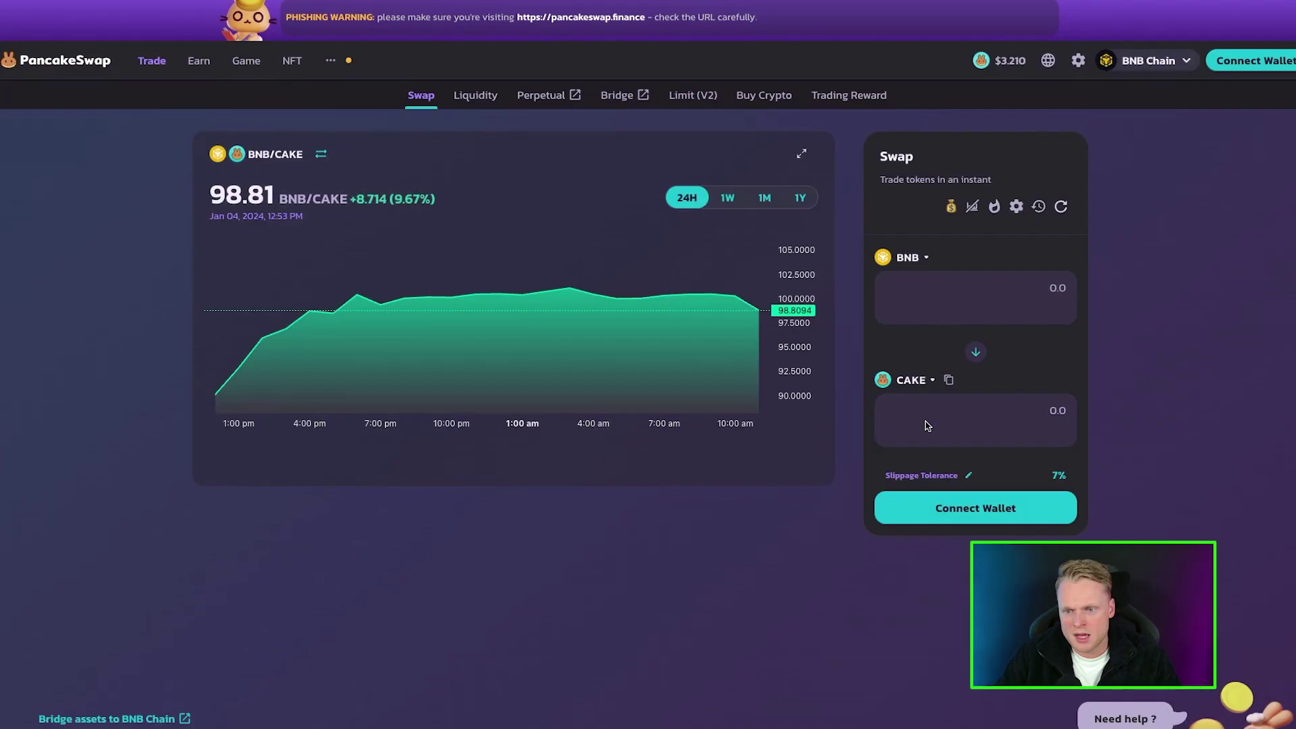
pyautogui.click(978, 514)
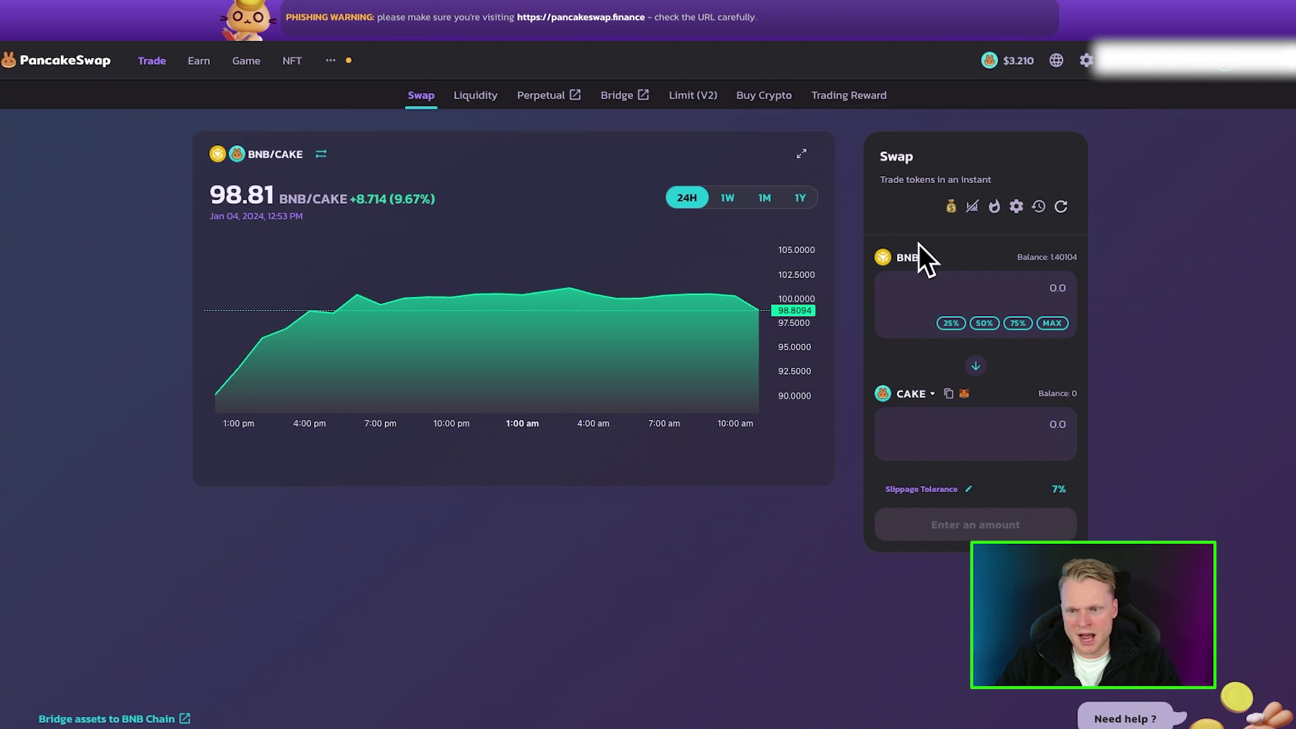
pyautogui.click(977, 283)
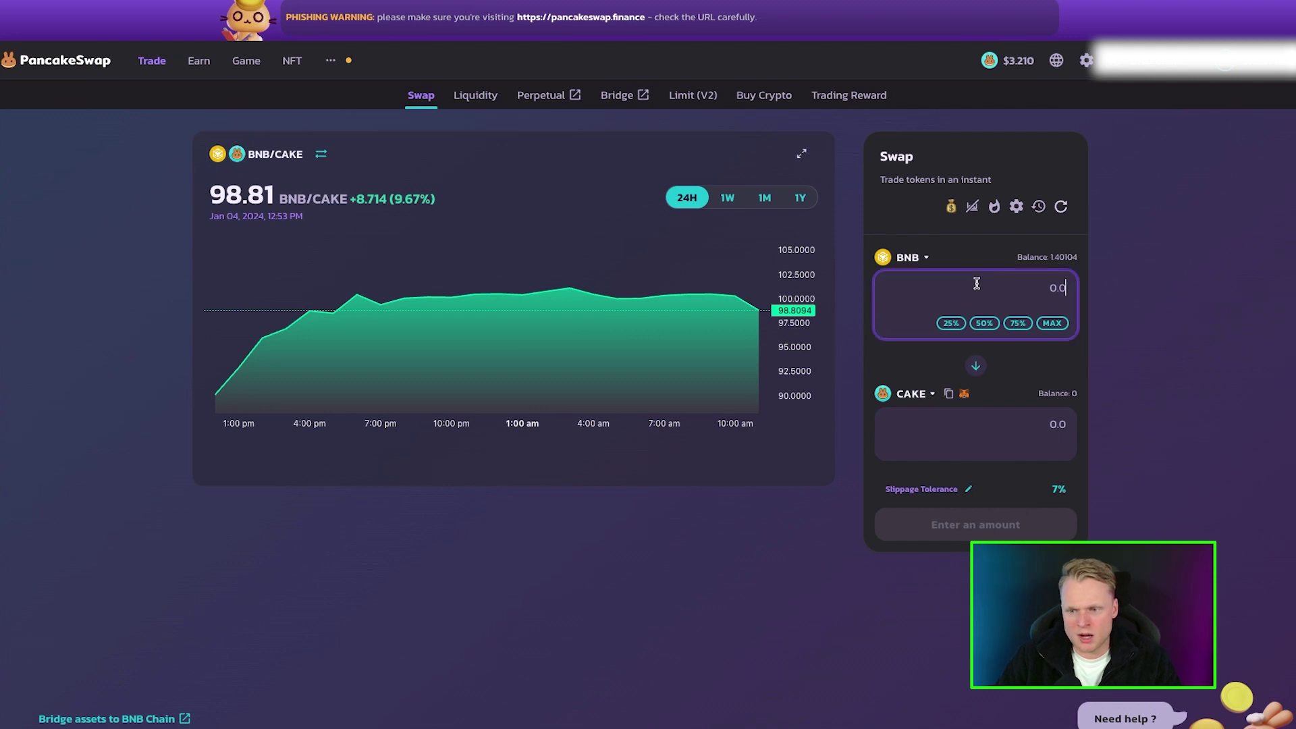
pyautogui.write('1')
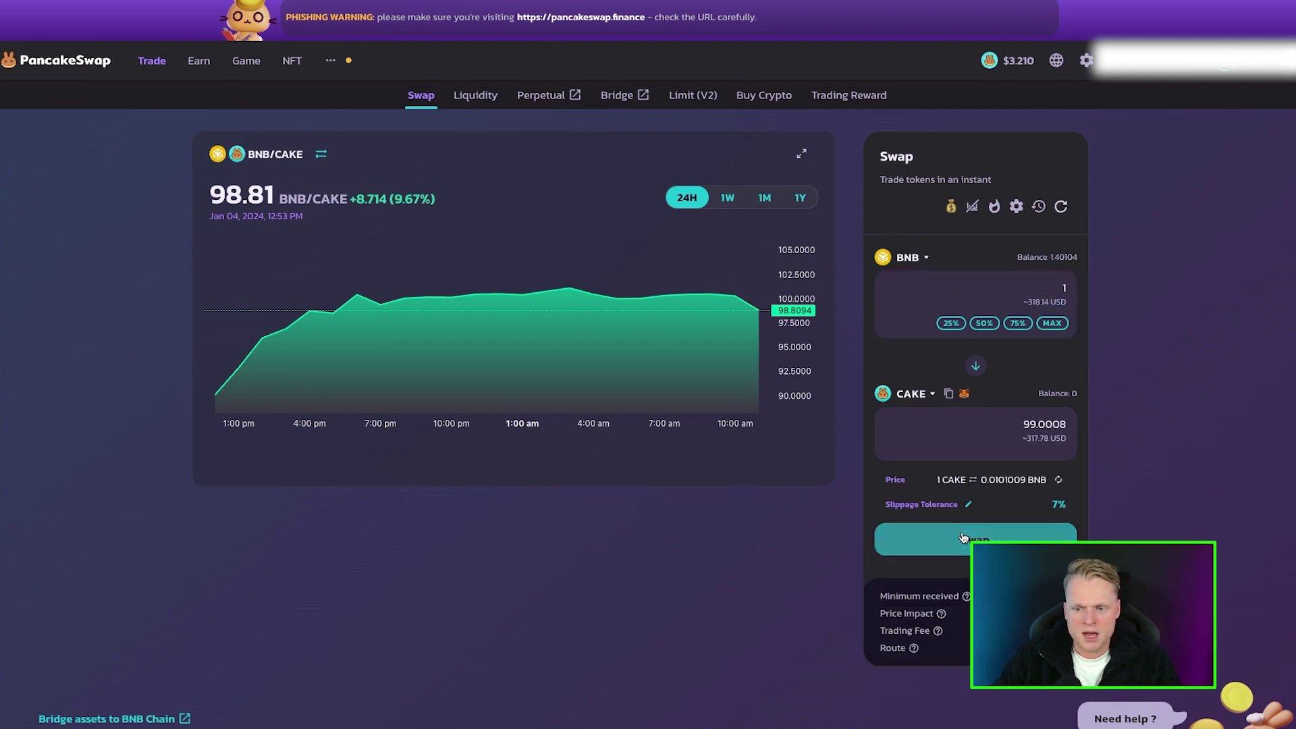
pyautogui.click(968, 545)
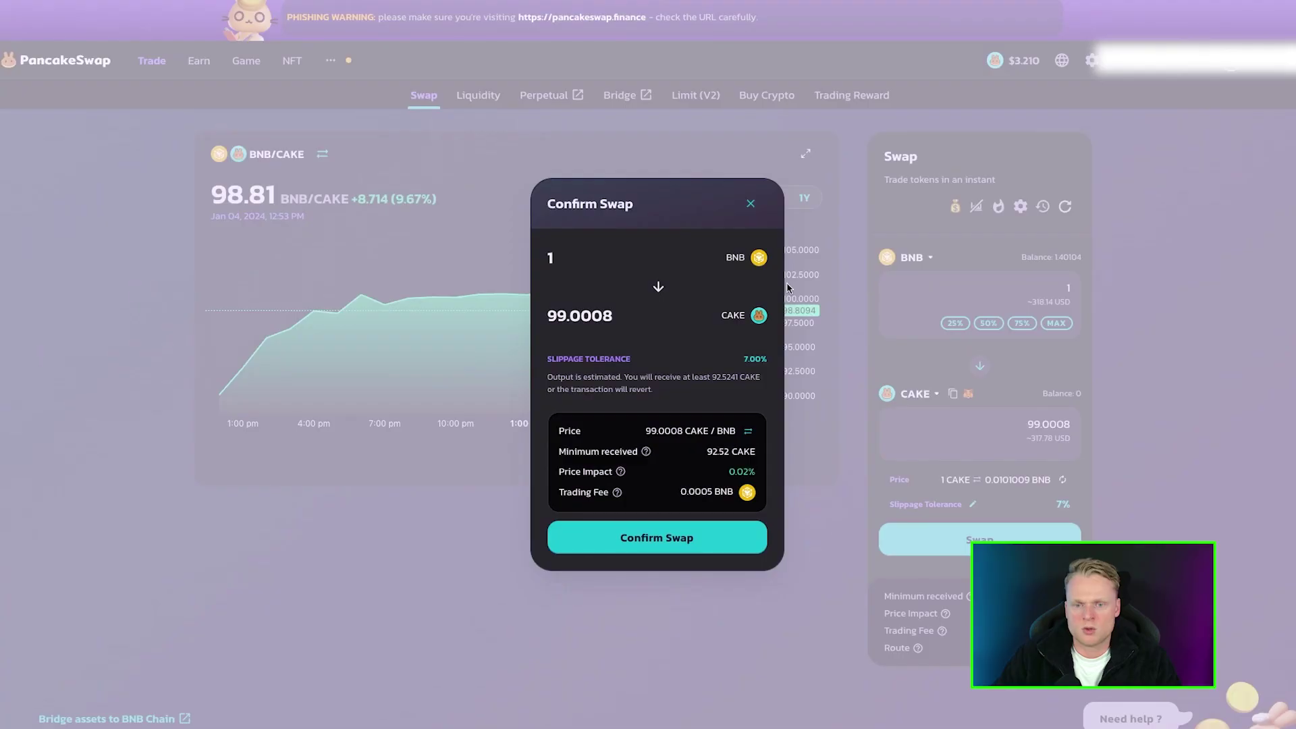
pyautogui.click(763, 206)
pyautogui.moveTo(147, 80)
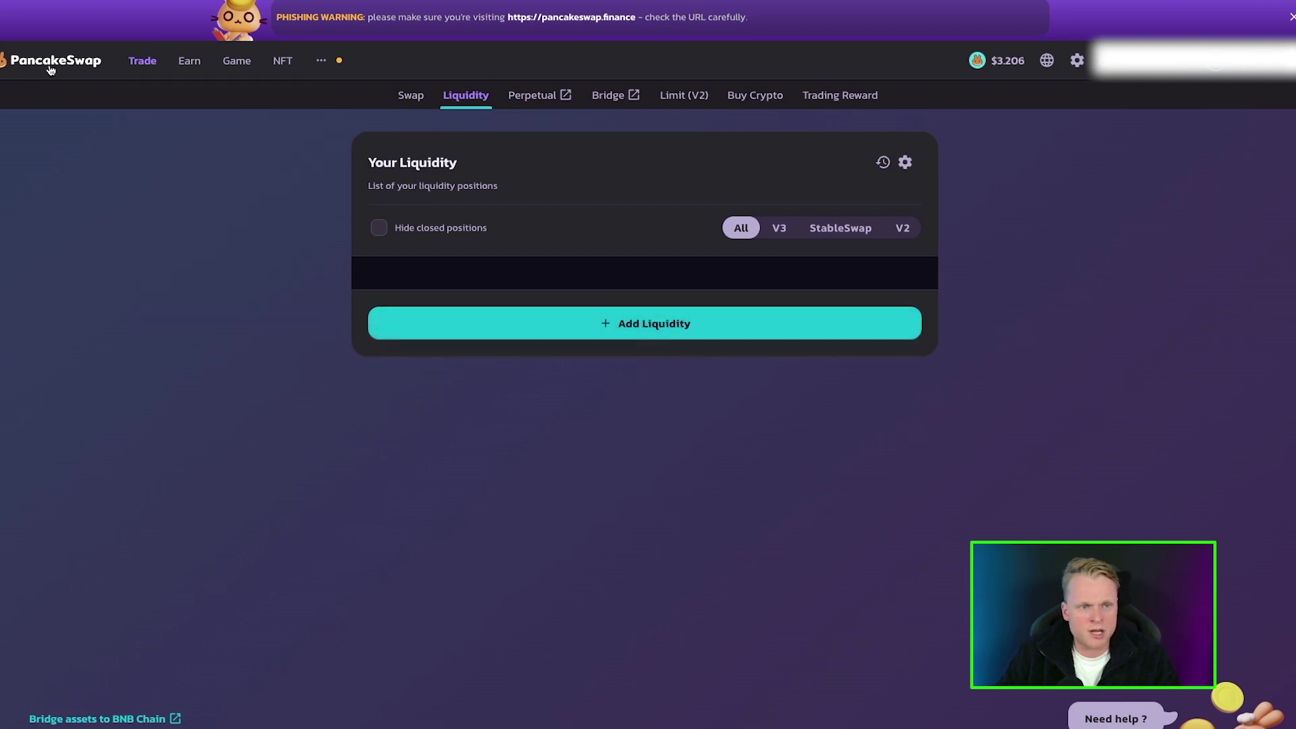
# Open the Perpetual trading page and accept its risk acknowledgement.
pyautogui.moveTo(142, 60)
pyautogui.click(177, 168)
pyautogui.click(537, 355)
pyautogui.click(647, 488)
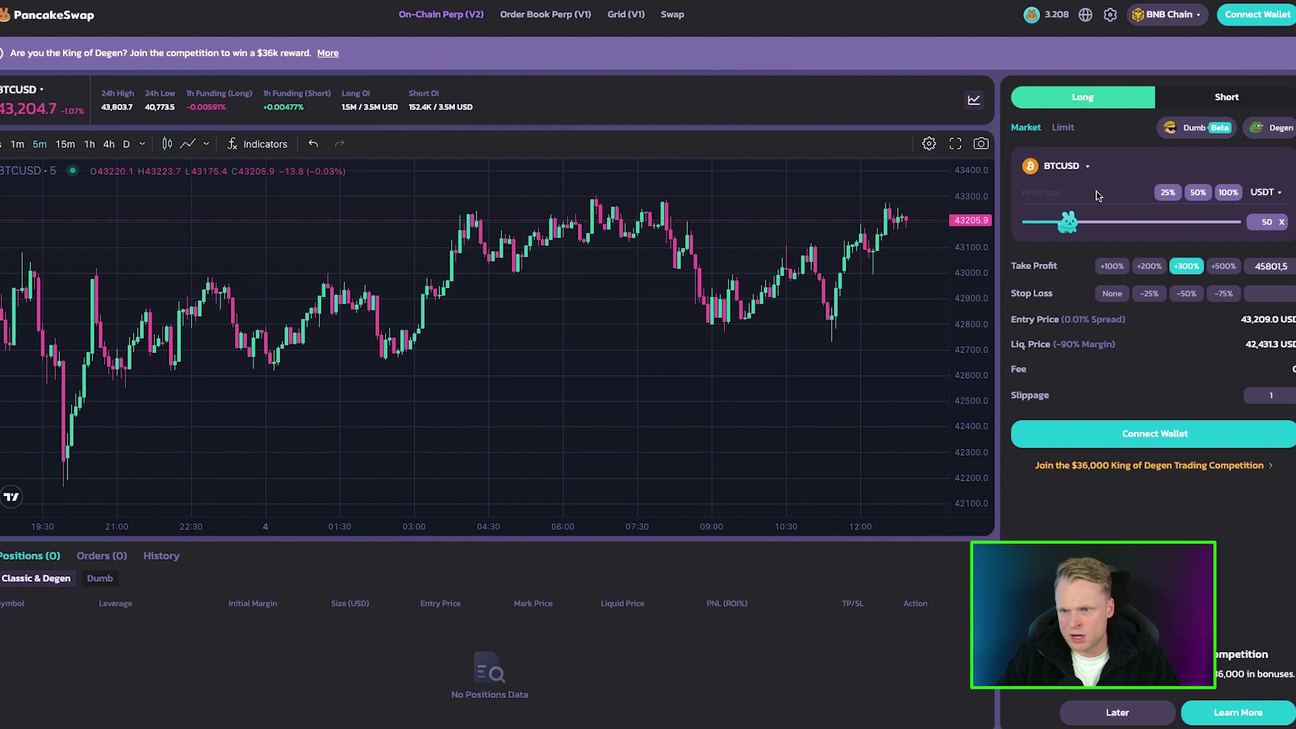
# Set up a BTCUSD short at 84x leverage with +100% take profit and -75% stop loss.
pyautogui.click(1200, 97)
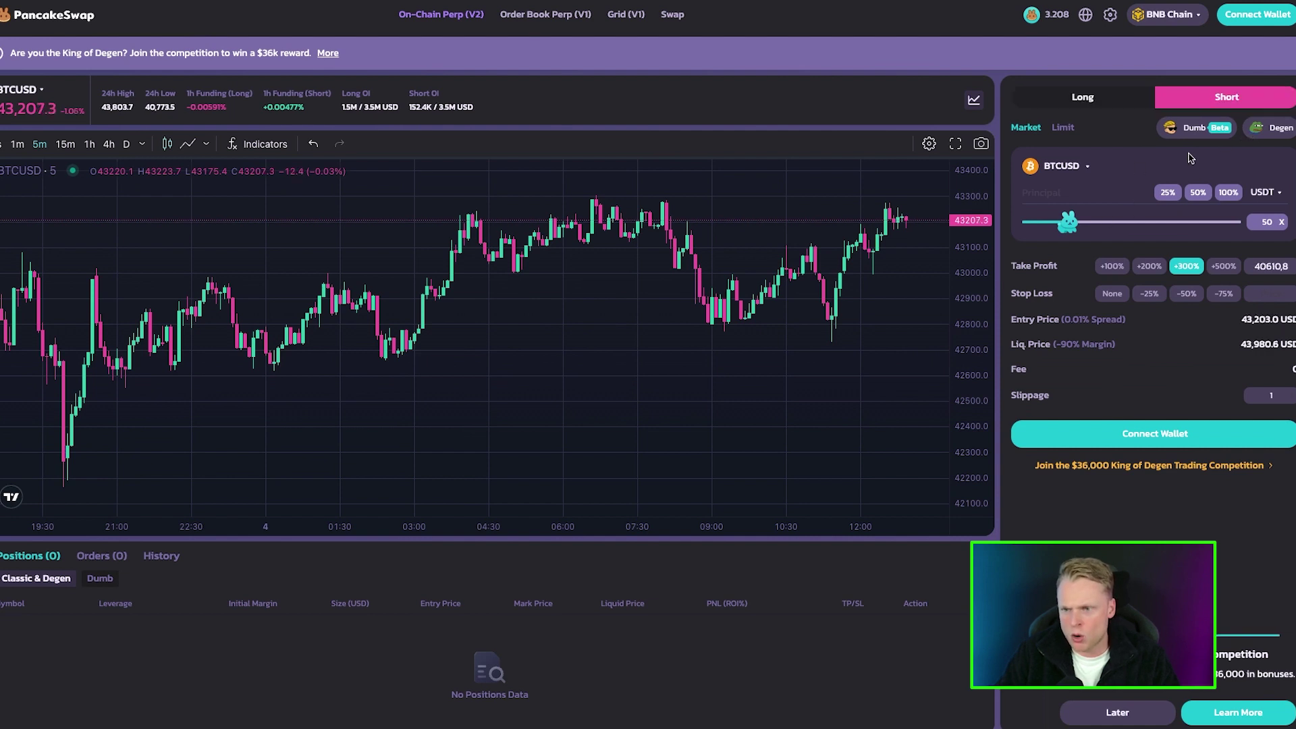
pyautogui.moveTo(1071, 217); pyautogui.dragTo(1097, 223)
pyautogui.click(1149, 267)
pyautogui.click(1110, 267)
pyautogui.click(1186, 294)
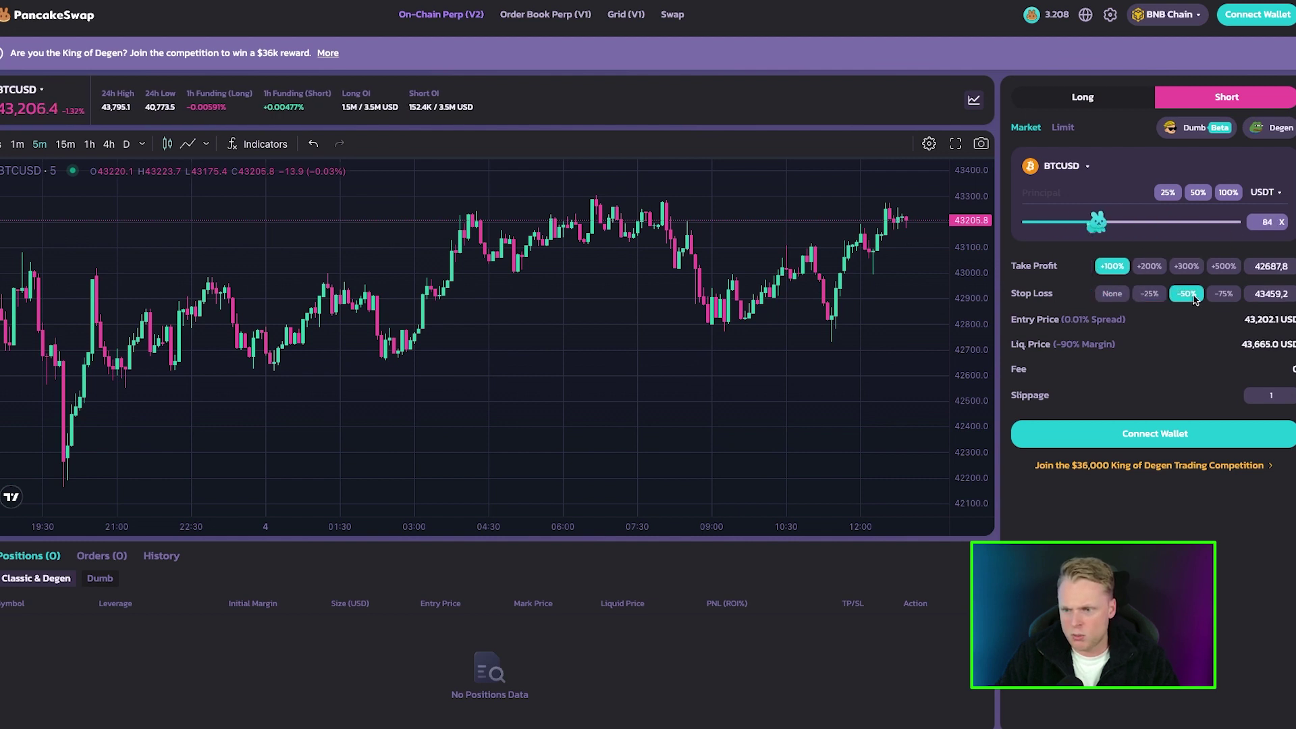
pyautogui.click(1223, 294)
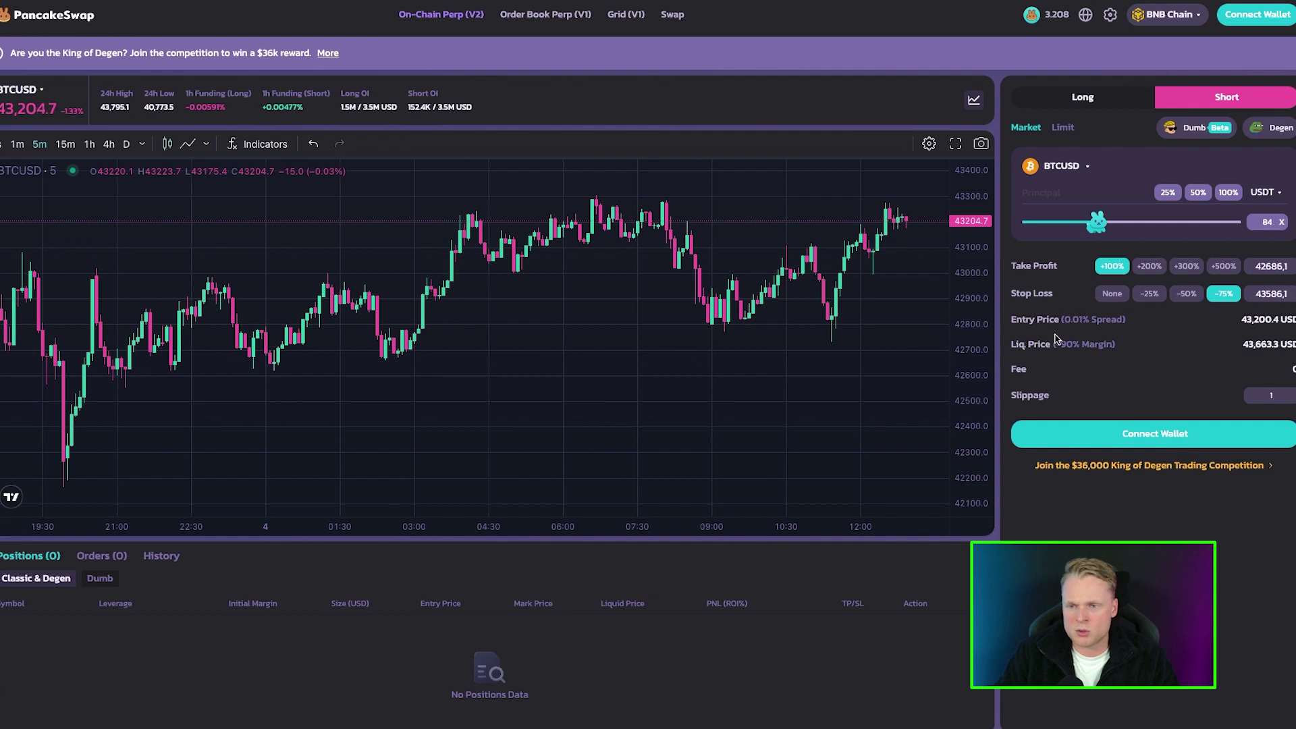
# Make it a limit order with a 43100 USD limit price.
pyautogui.click(1062, 129)
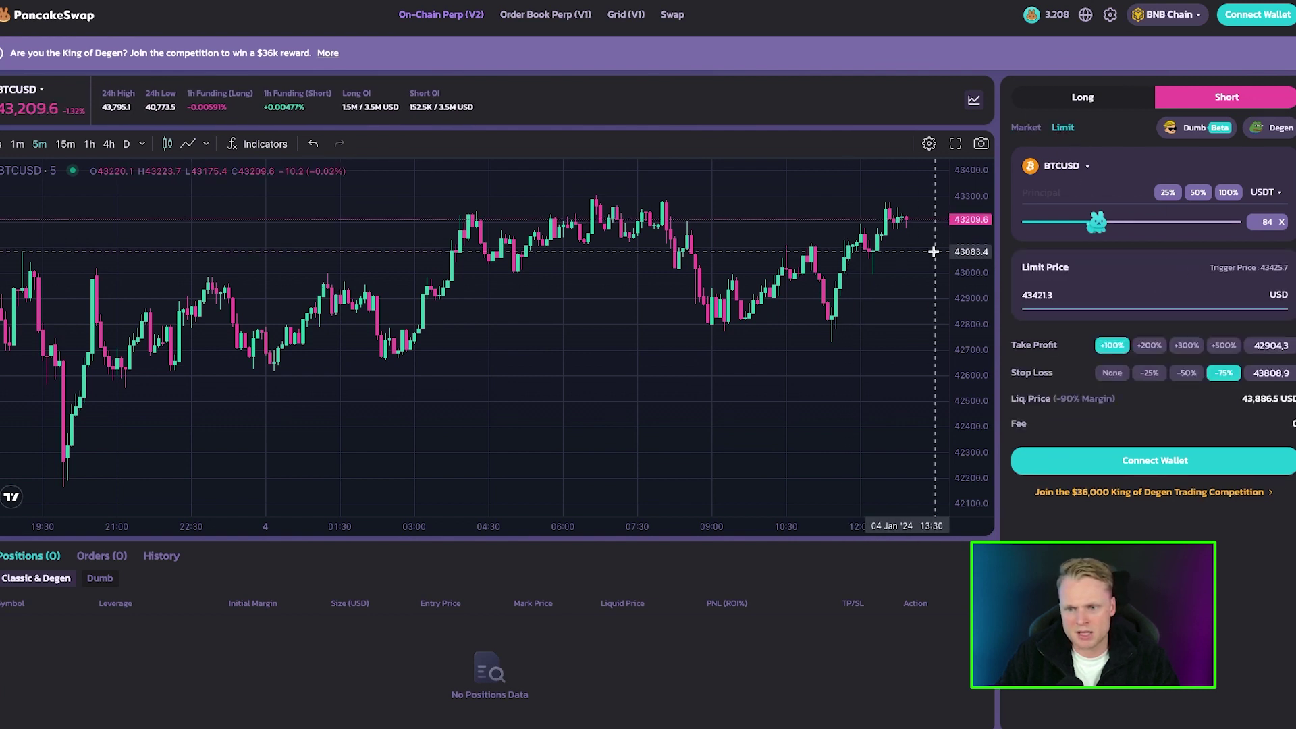
pyautogui.click(1032, 130)
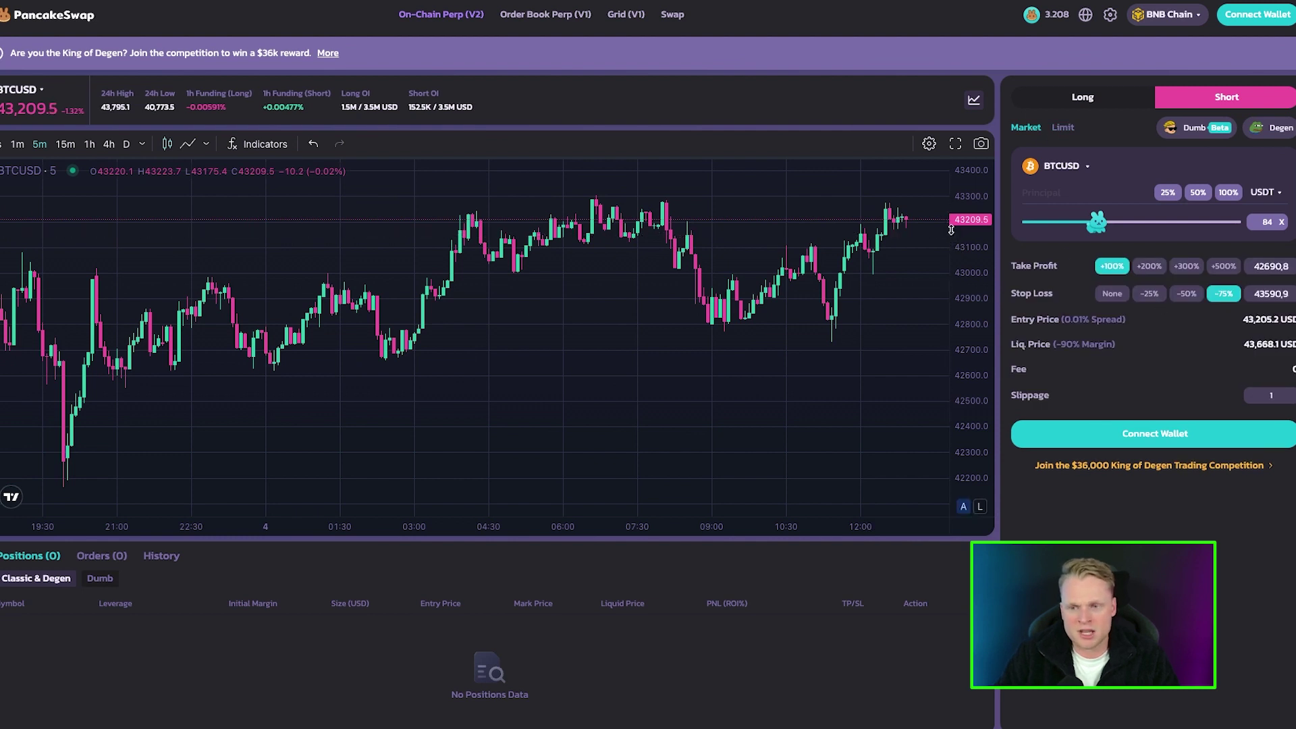
pyautogui.click(1063, 127)
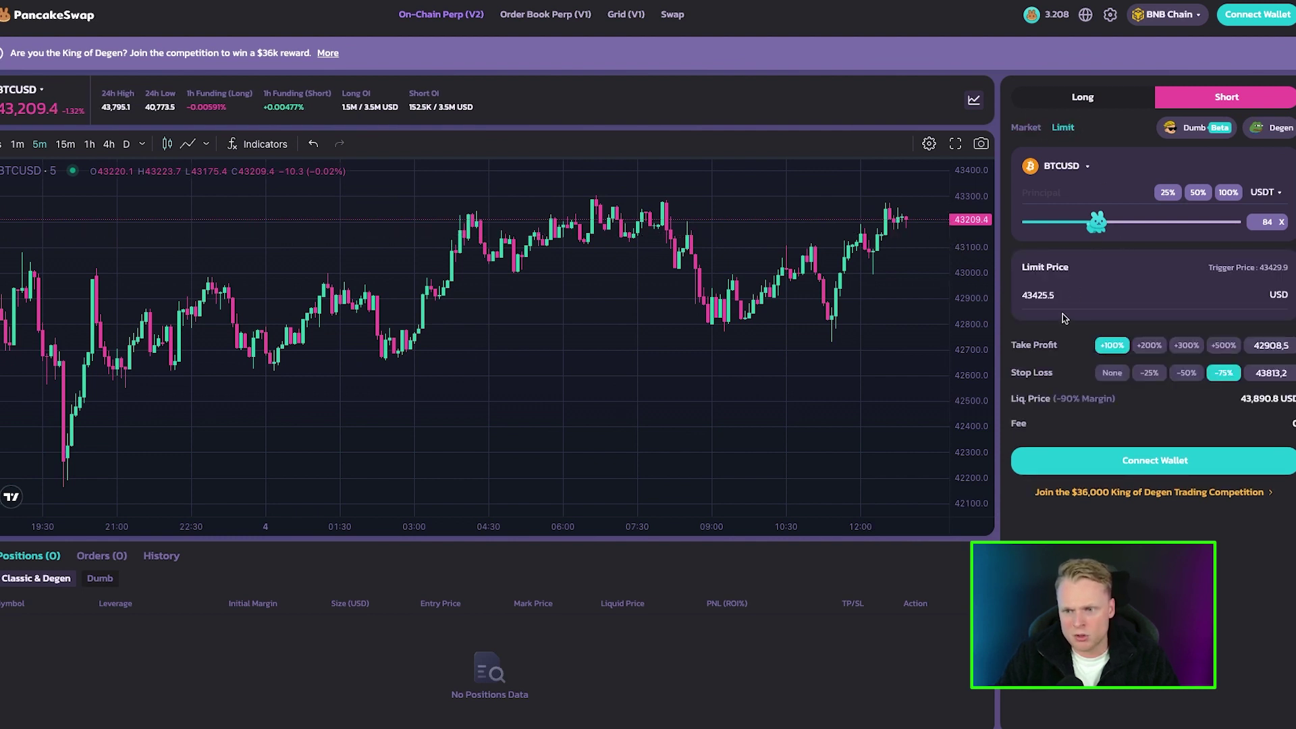
pyautogui.doubleClick(1060, 297)
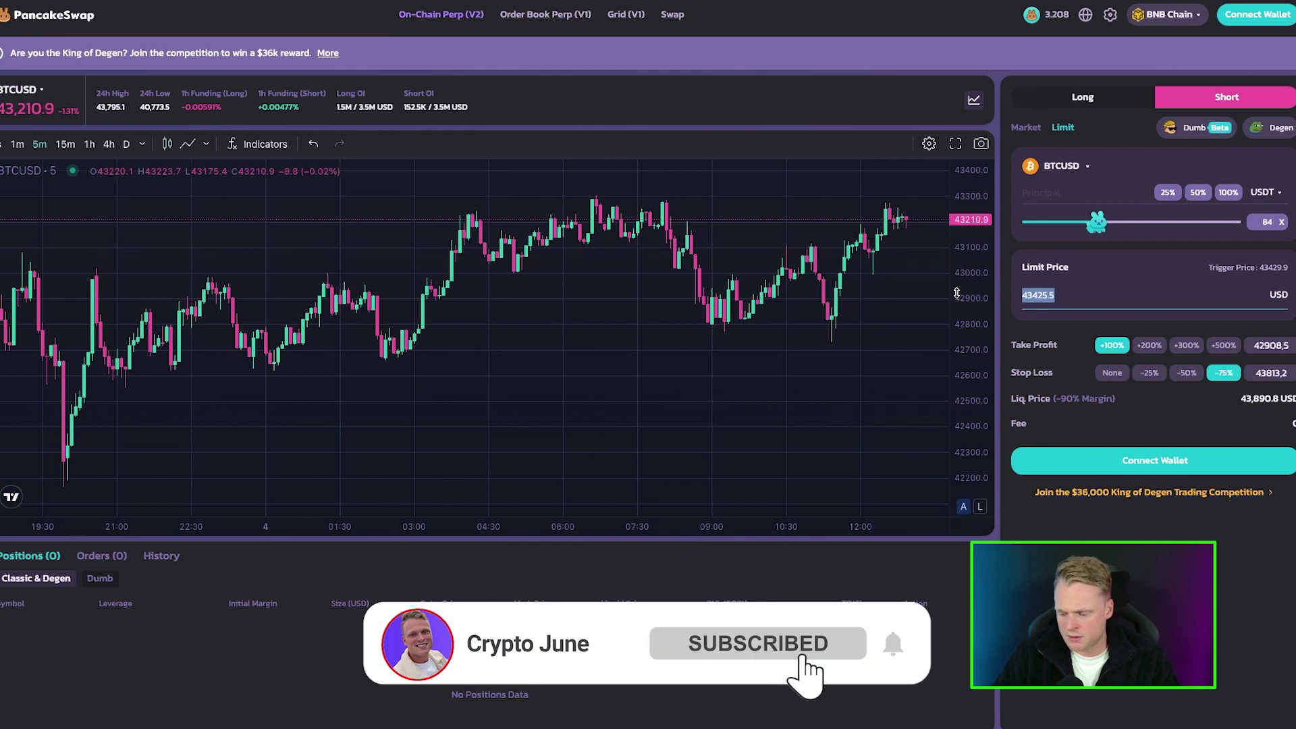
pyautogui.write('431')
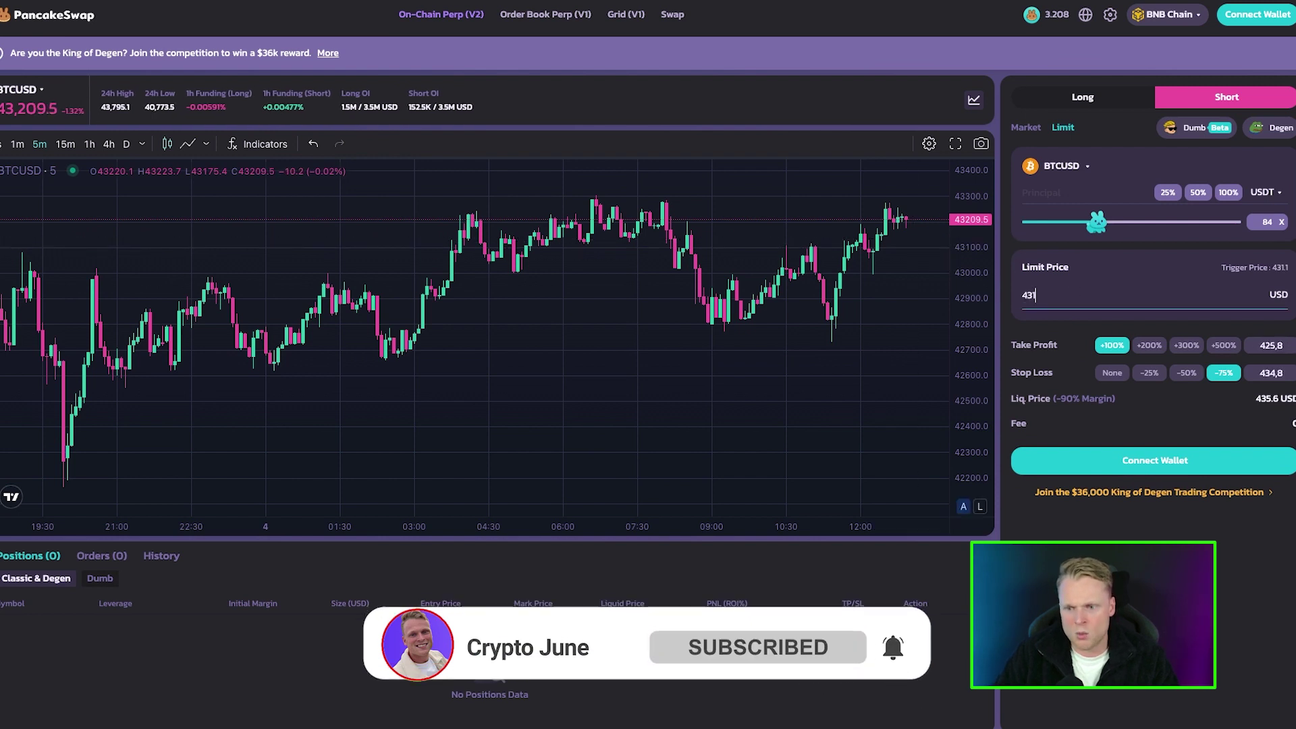
pyautogui.write('00')
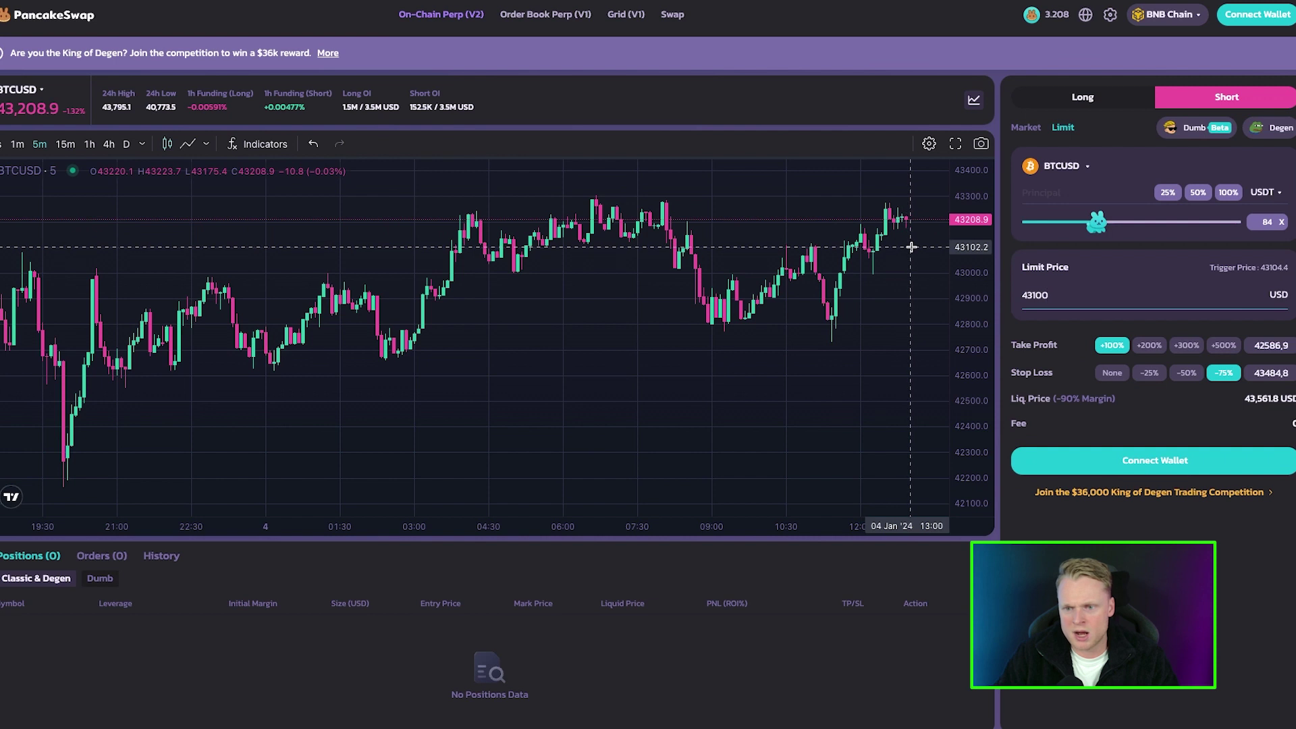
pyautogui.click(1094, 425)
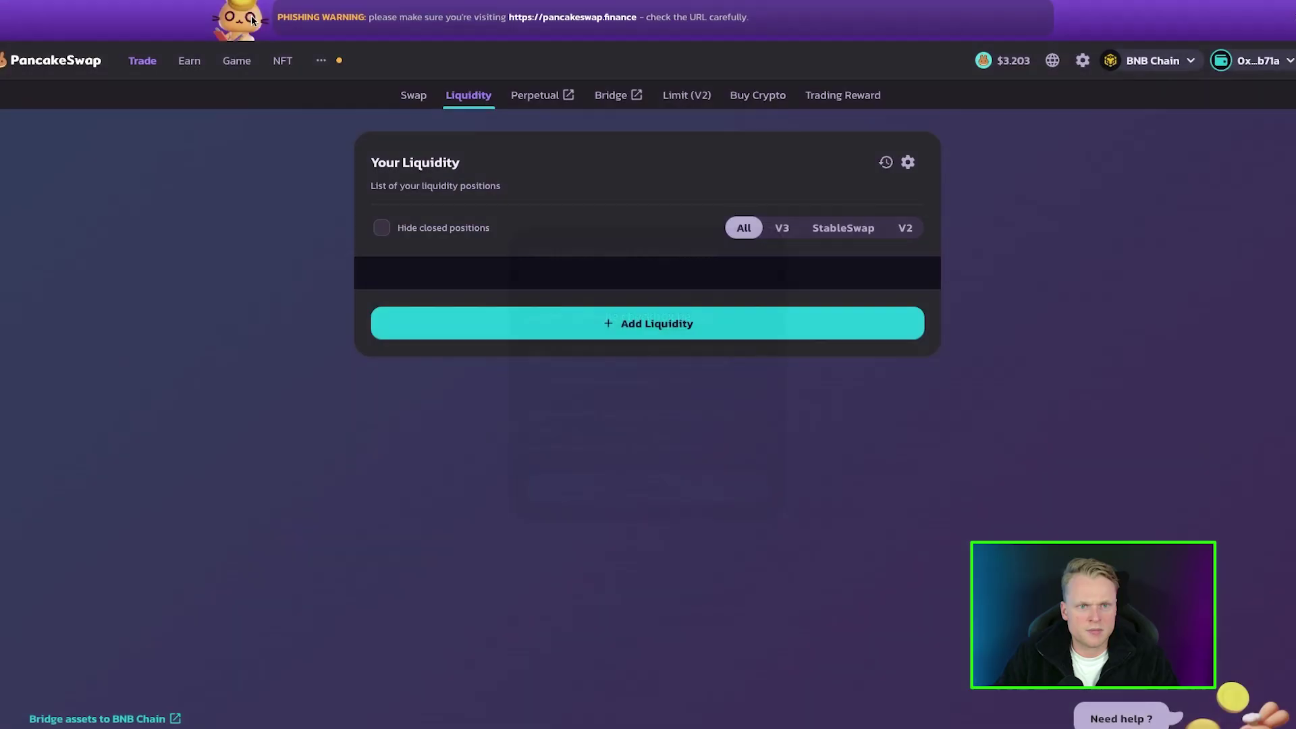
pyautogui.moveTo(144, 62)
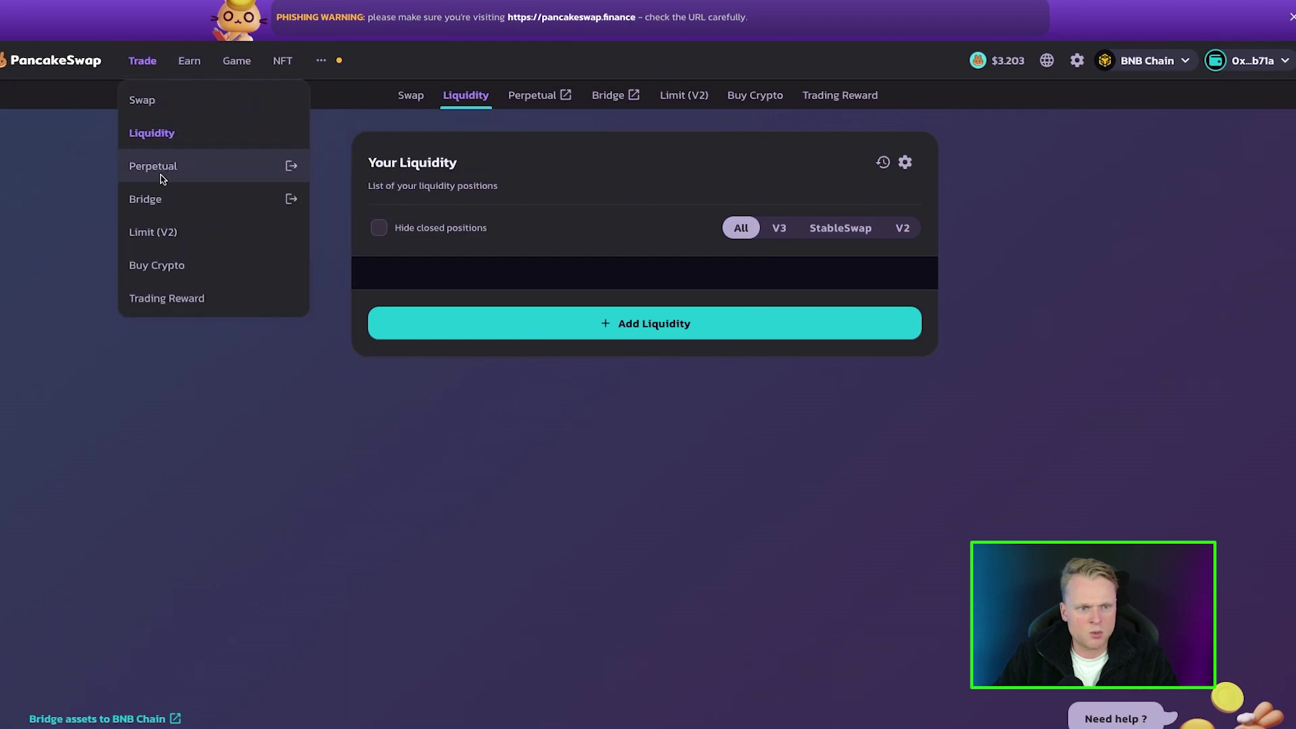
pyautogui.click(162, 197)
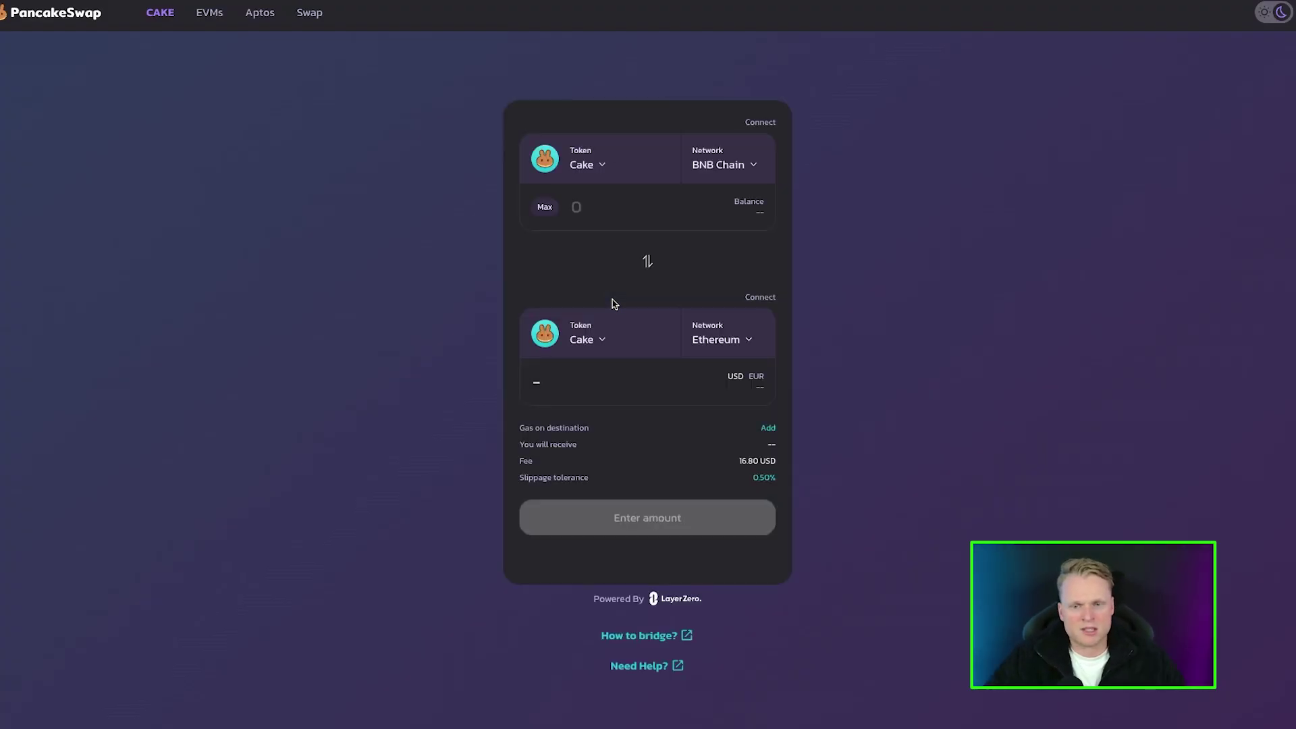
pyautogui.click(569, 162)
pyautogui.click(691, 228)
pyautogui.write('usd')
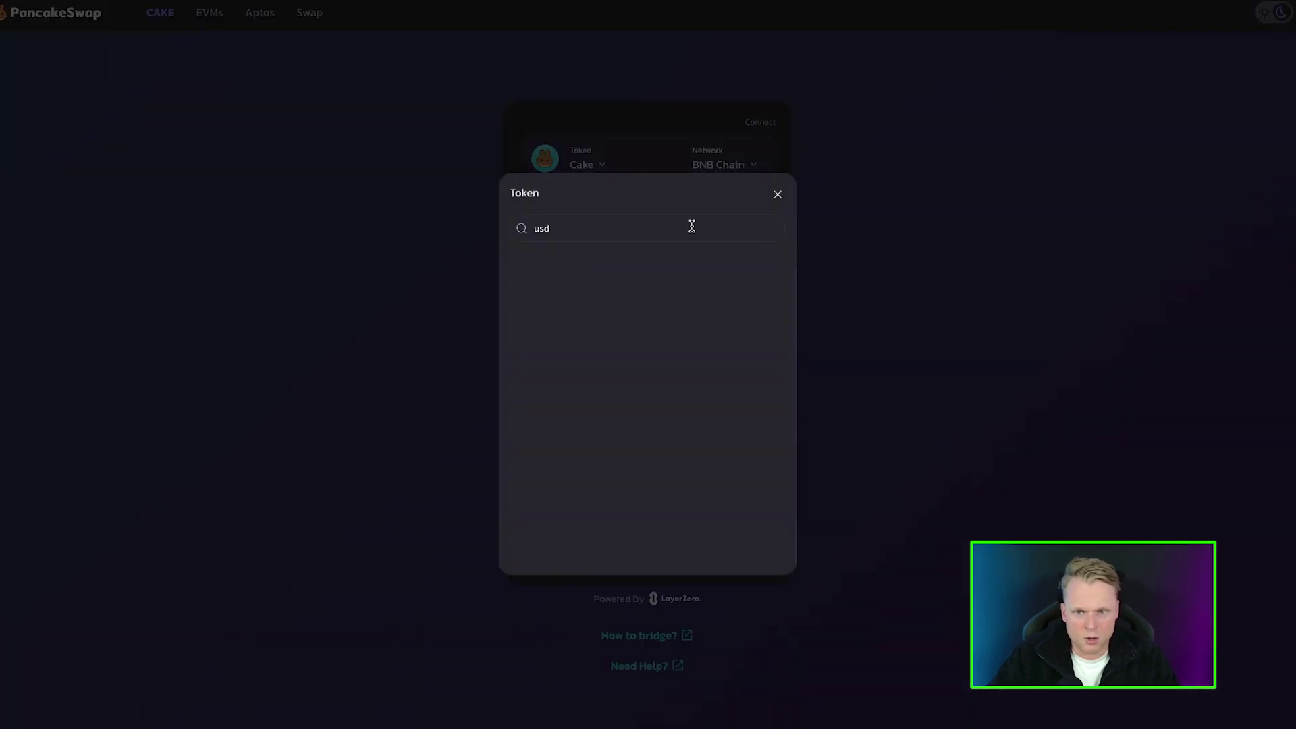
pyautogui.click(778, 194)
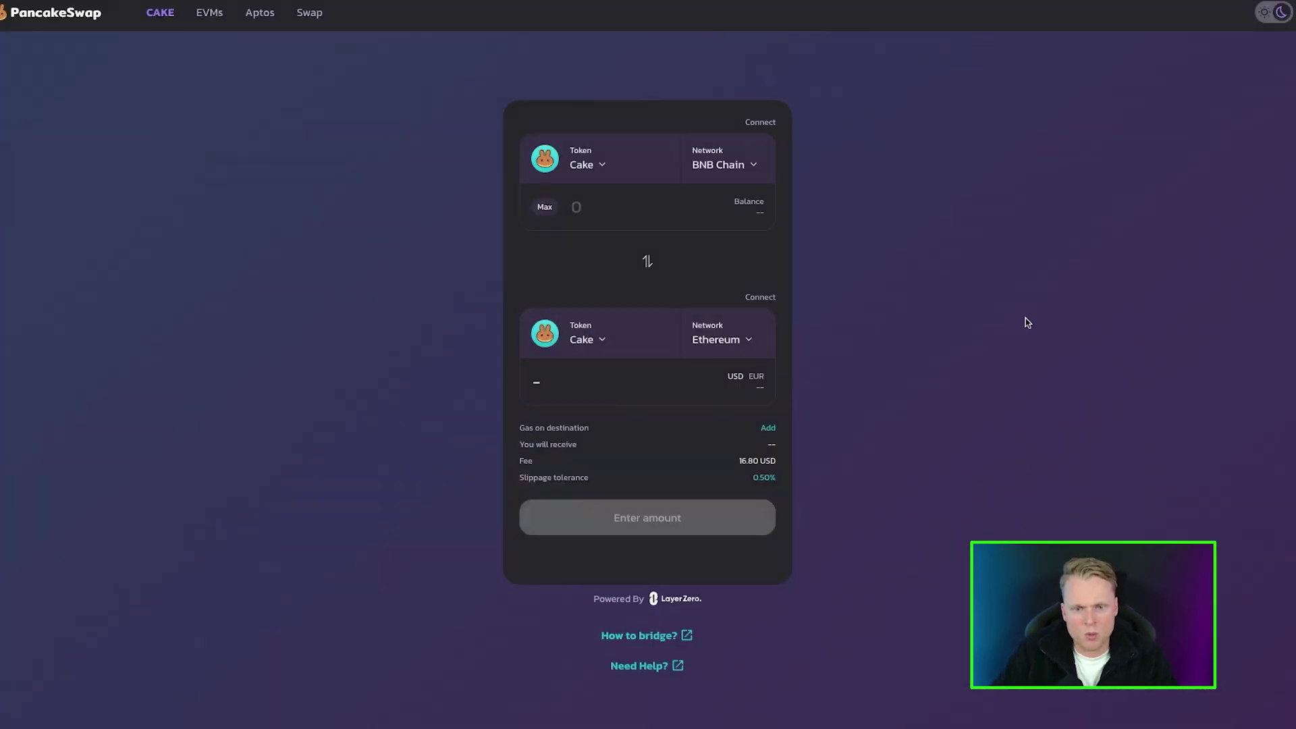
pyautogui.click(714, 168)
pyautogui.click(777, 195)
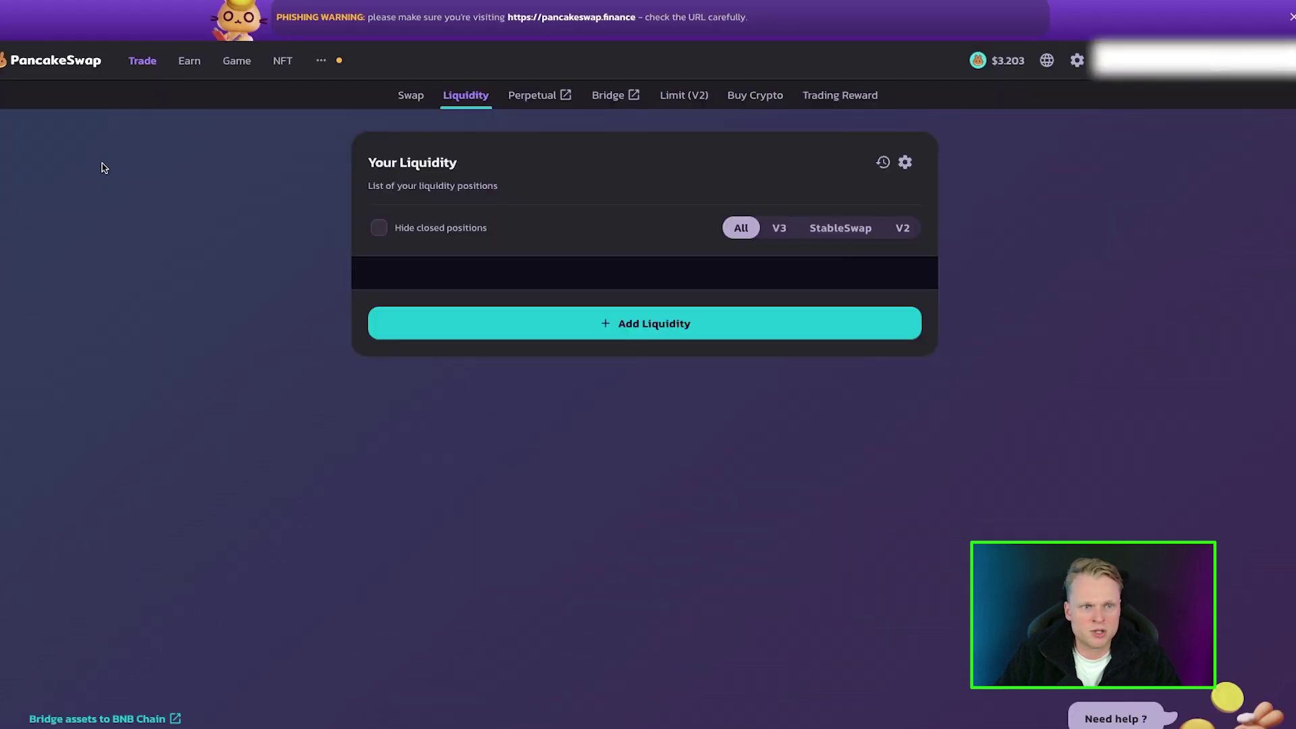
# Enter a 1 BNB order on Limit (V2), about 98.93 CAKE, and check expired orders and order history.
pyautogui.moveTo(142, 60)
pyautogui.click(154, 231)
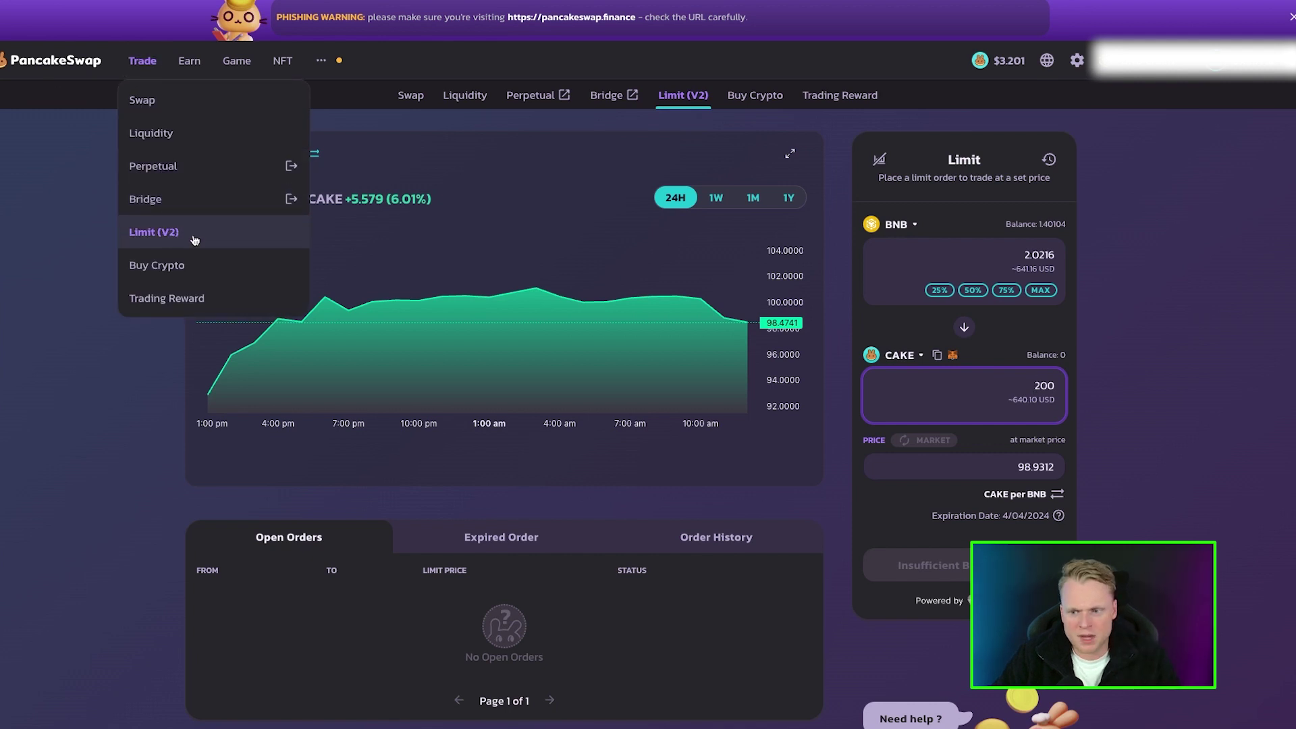
pyautogui.moveTo(1003, 249); pyautogui.dragTo(1123, 270)
pyautogui.write('1')
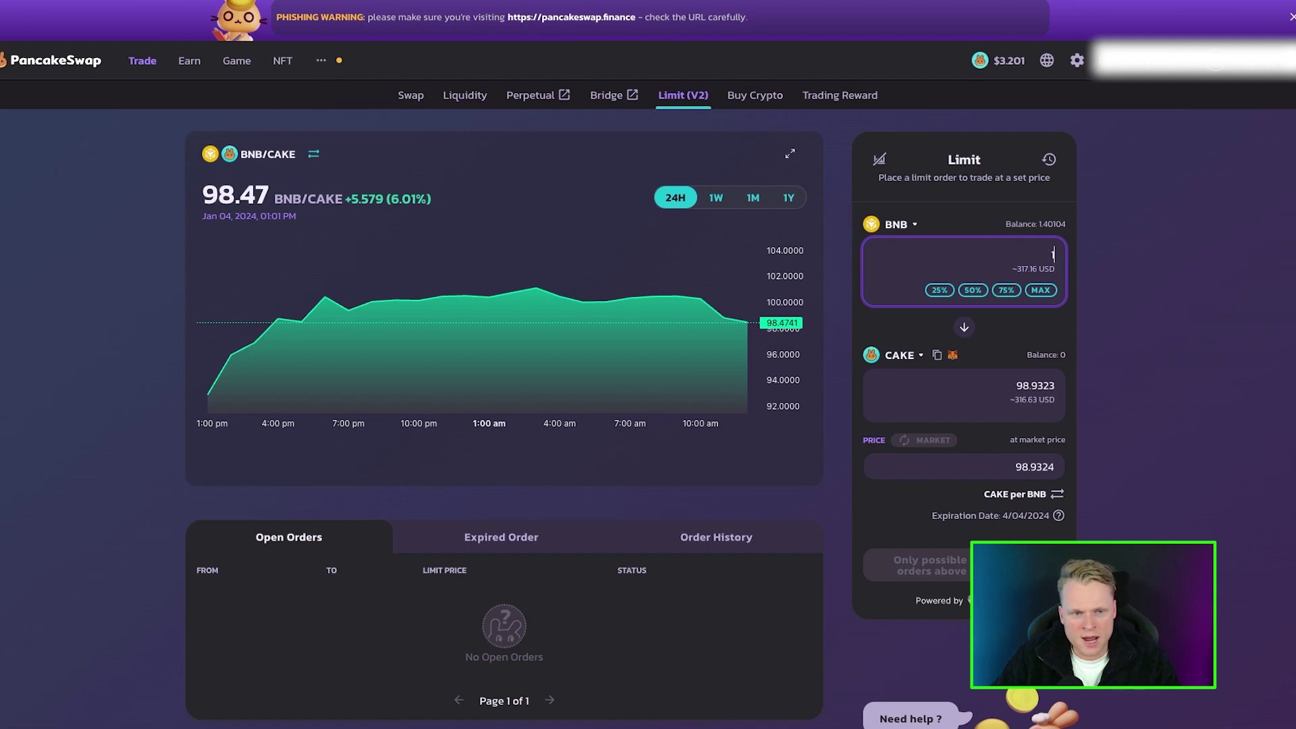
pyautogui.click(289, 537)
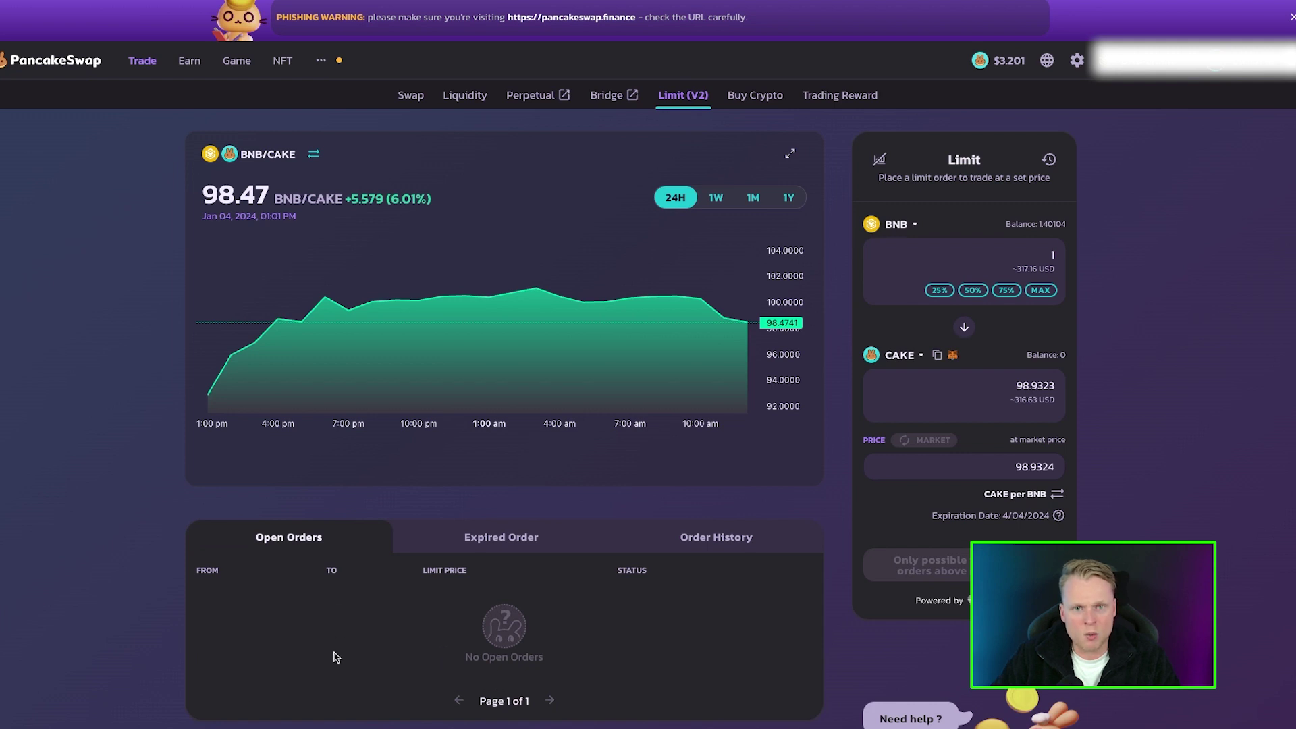
pyautogui.click(508, 534)
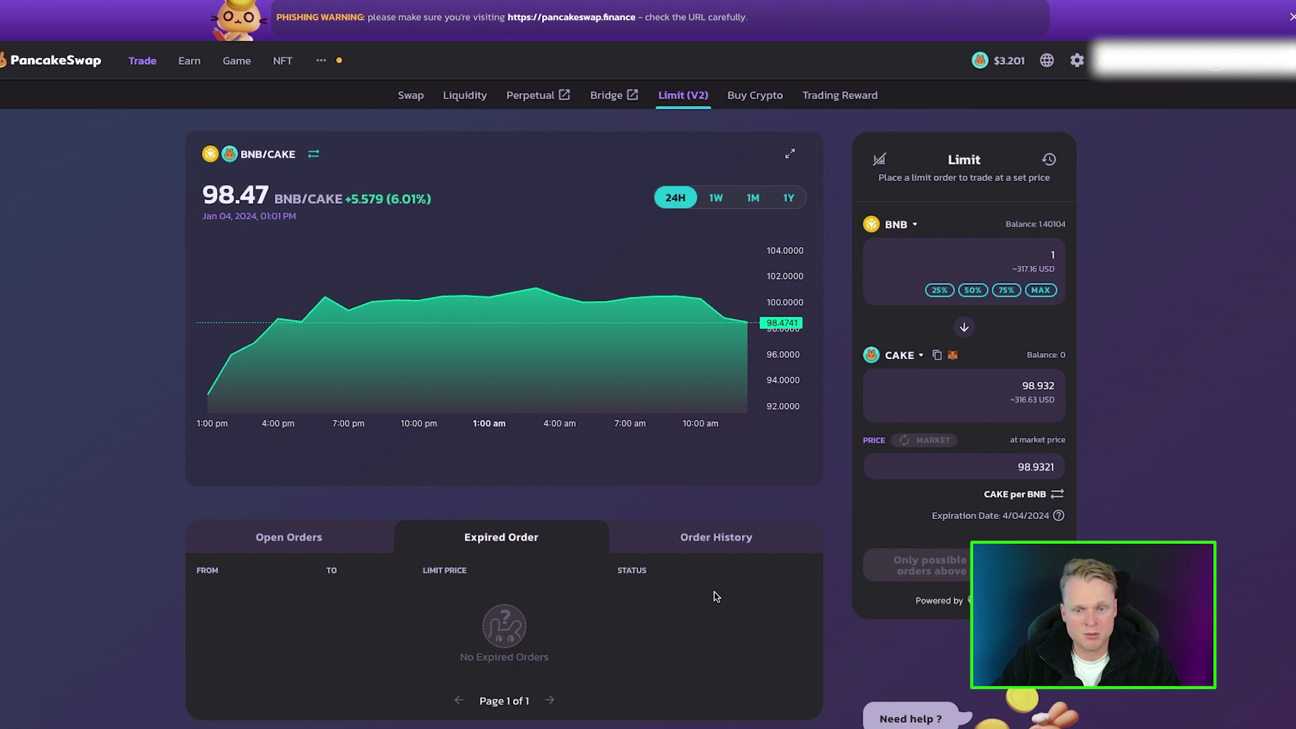
pyautogui.click(726, 543)
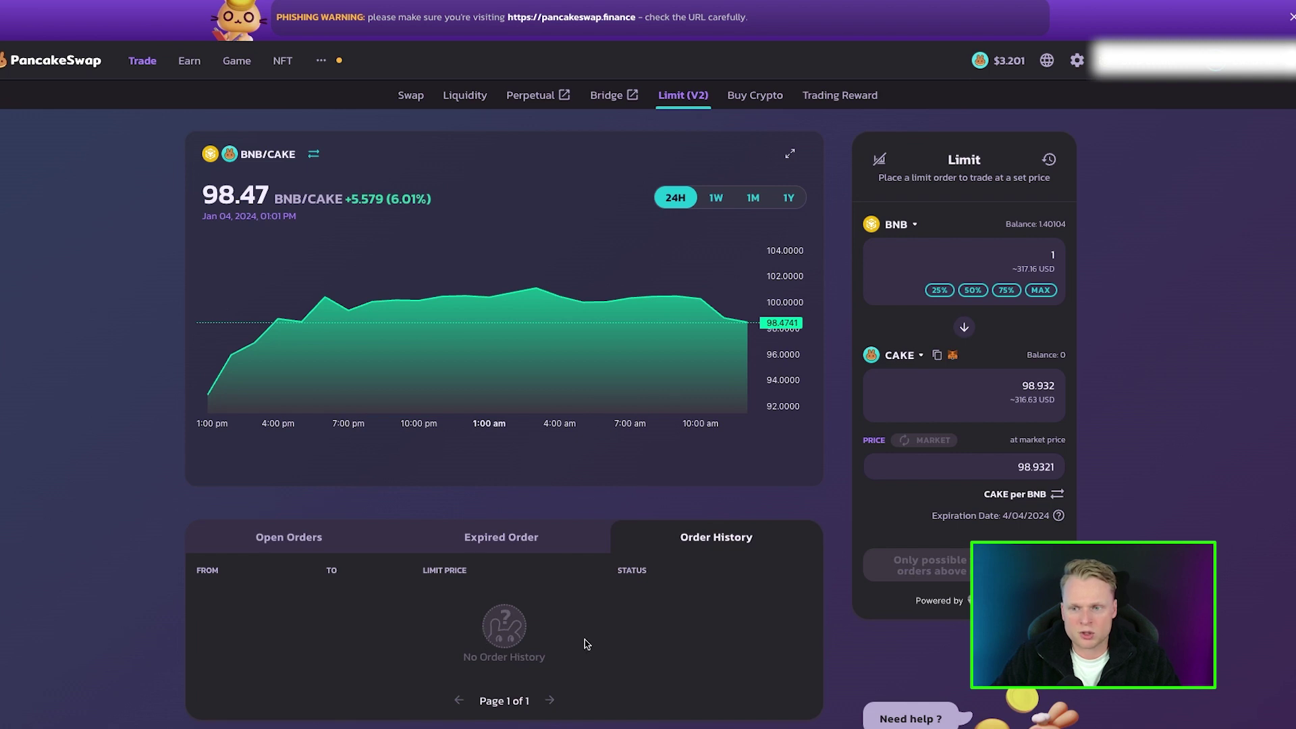
# Get Buy Crypto quotes for BNB paid in EUR, with MoonPay offering 0.671 BNB.
pyautogui.moveTo(142, 60)
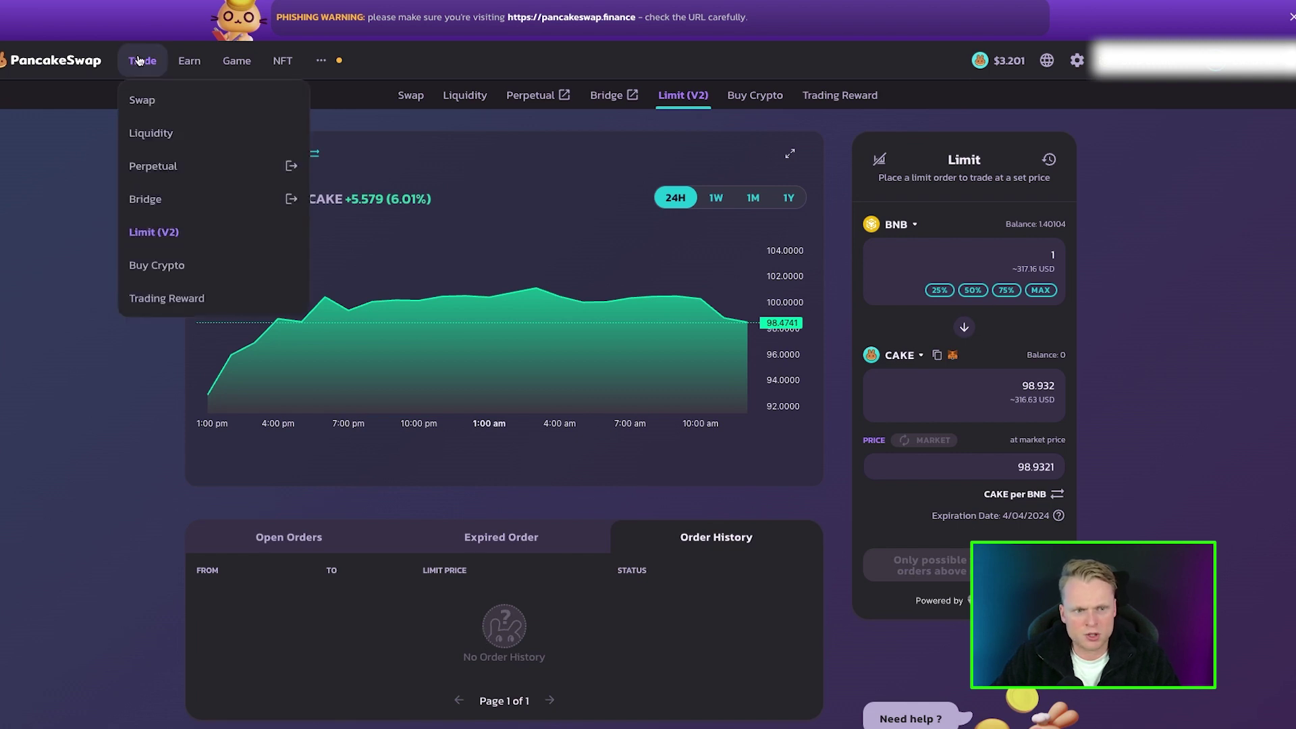
pyautogui.click(145, 261)
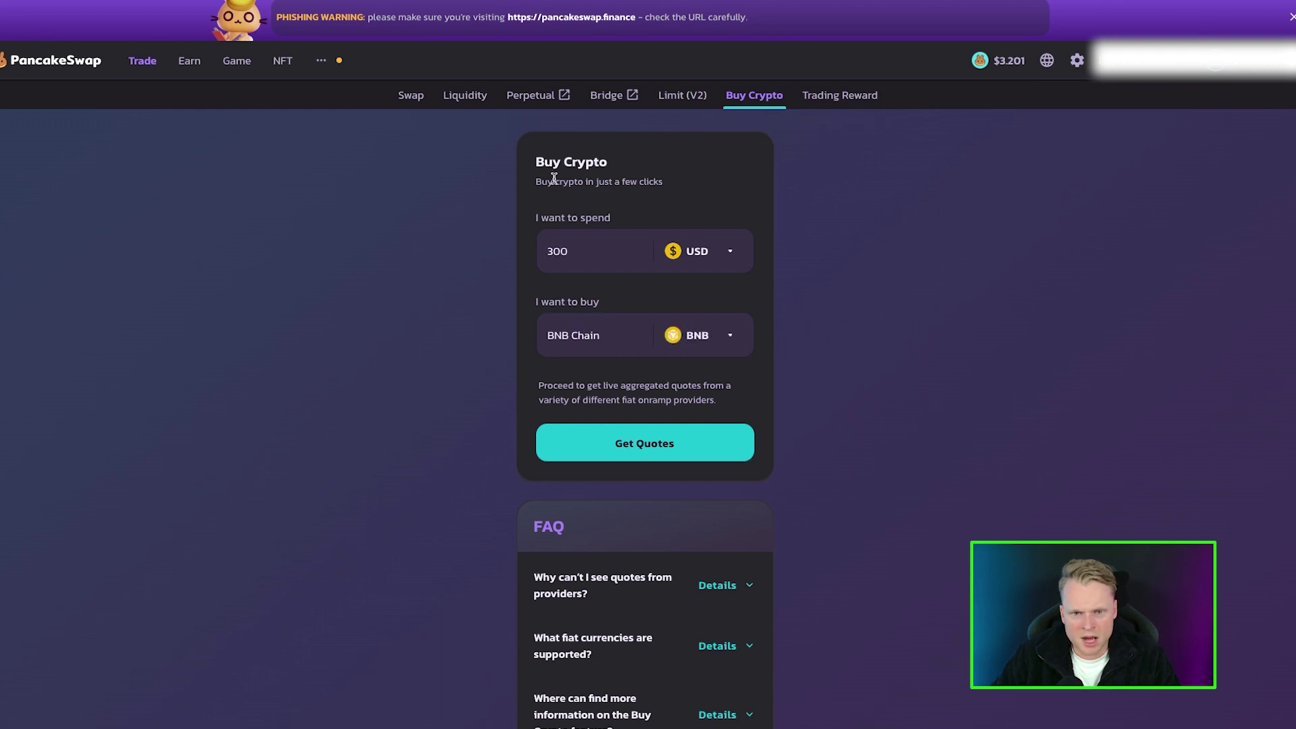
pyautogui.click(683, 255)
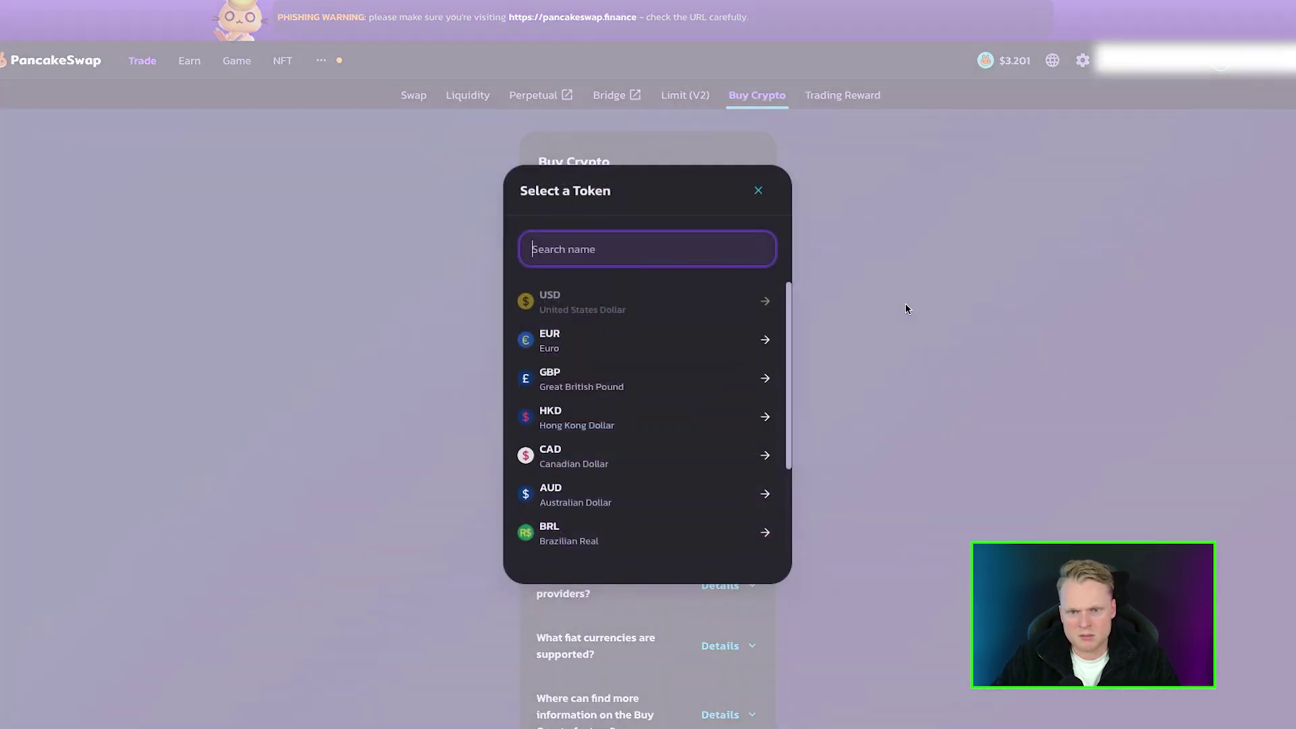
pyautogui.click(636, 338)
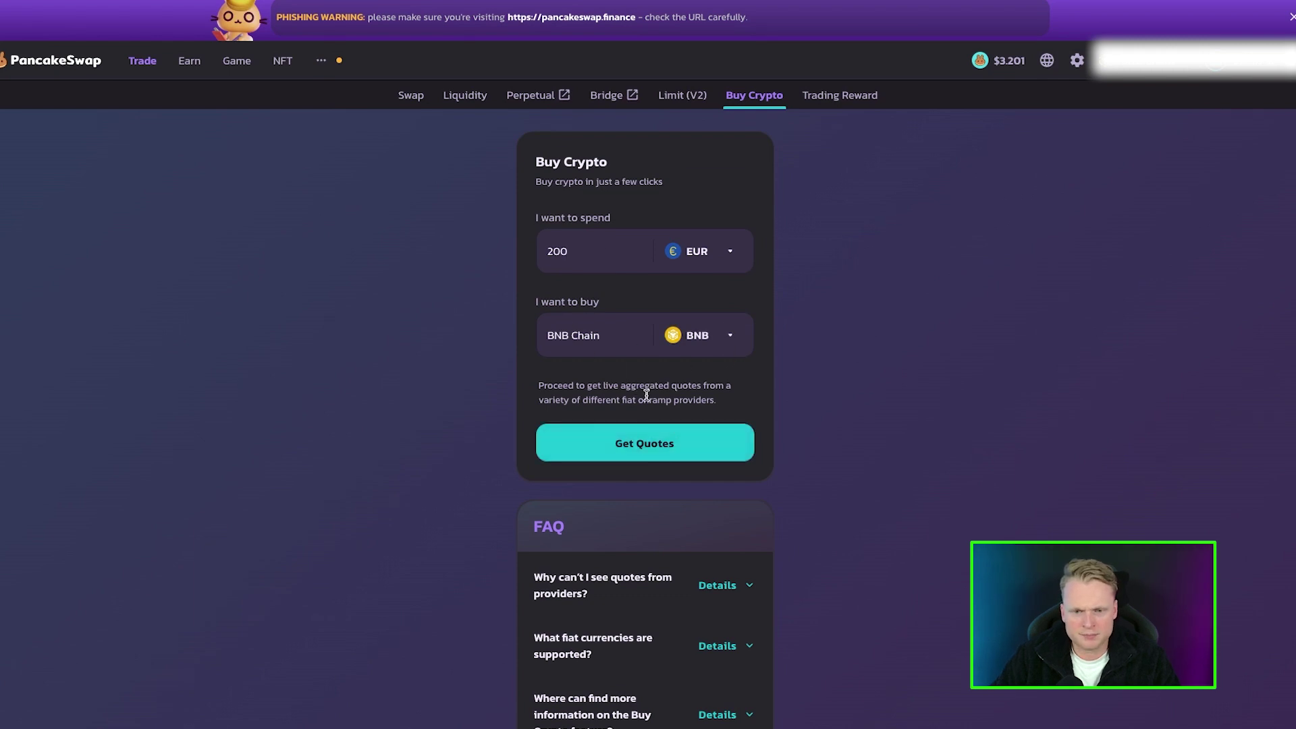
pyautogui.click(651, 449)
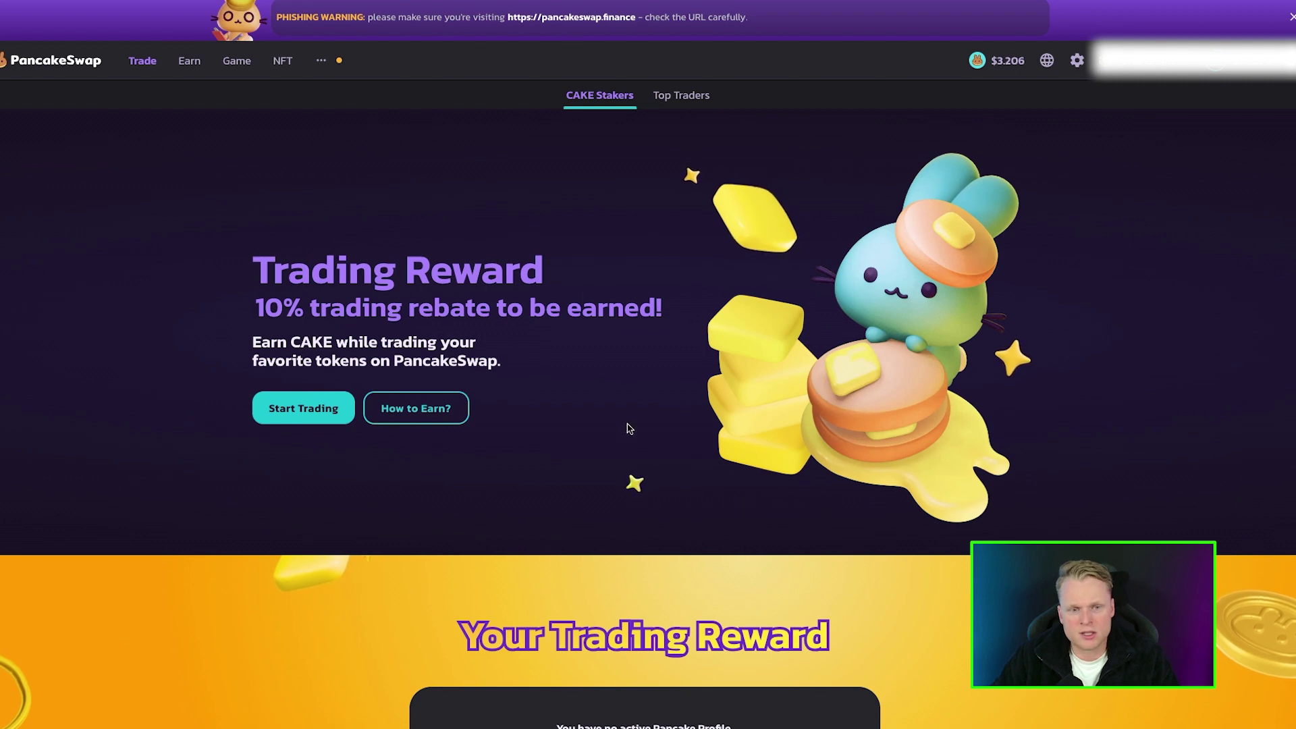
# Read the Trading Reward page's 10% rebate down to the Current Reward Pool start date.
pyautogui.moveTo(257, 305); pyautogui.dragTo(305, 308)
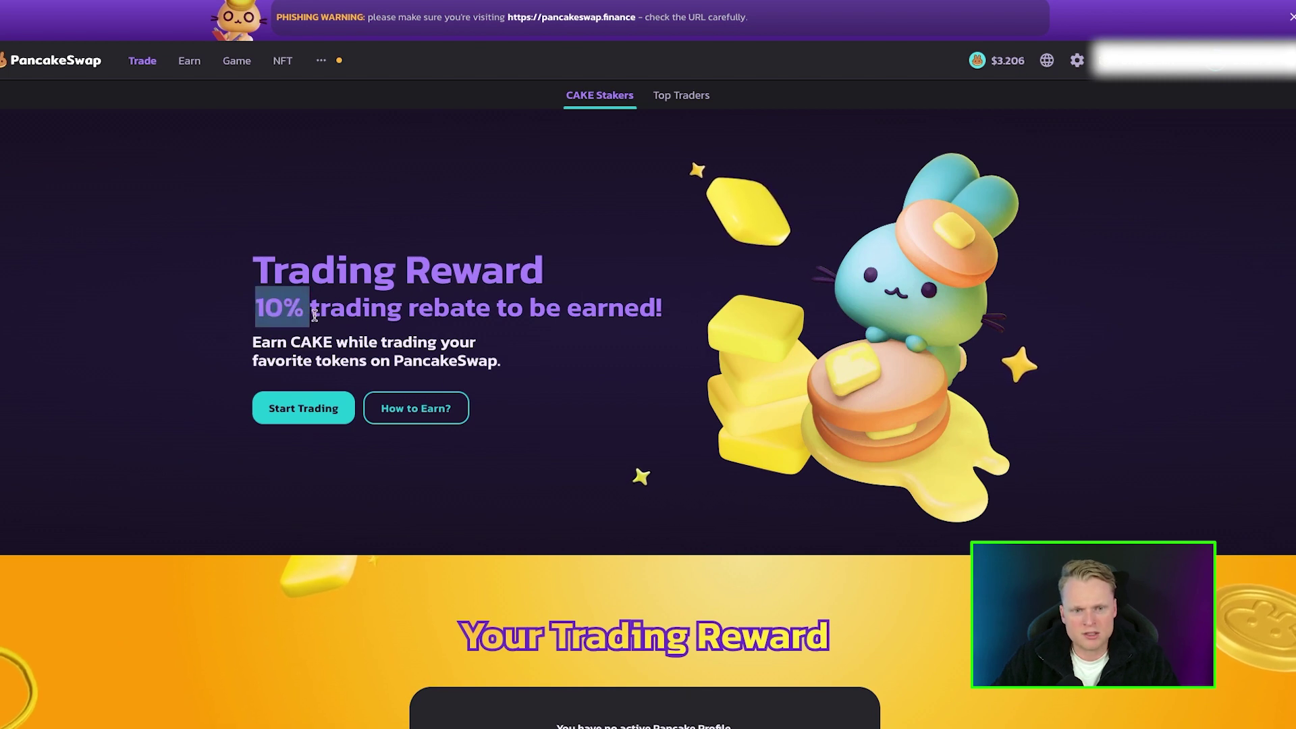
pyautogui.doubleClick(449, 308)
pyautogui.click(523, 312)
pyautogui.scroll(-2, 749, 465)
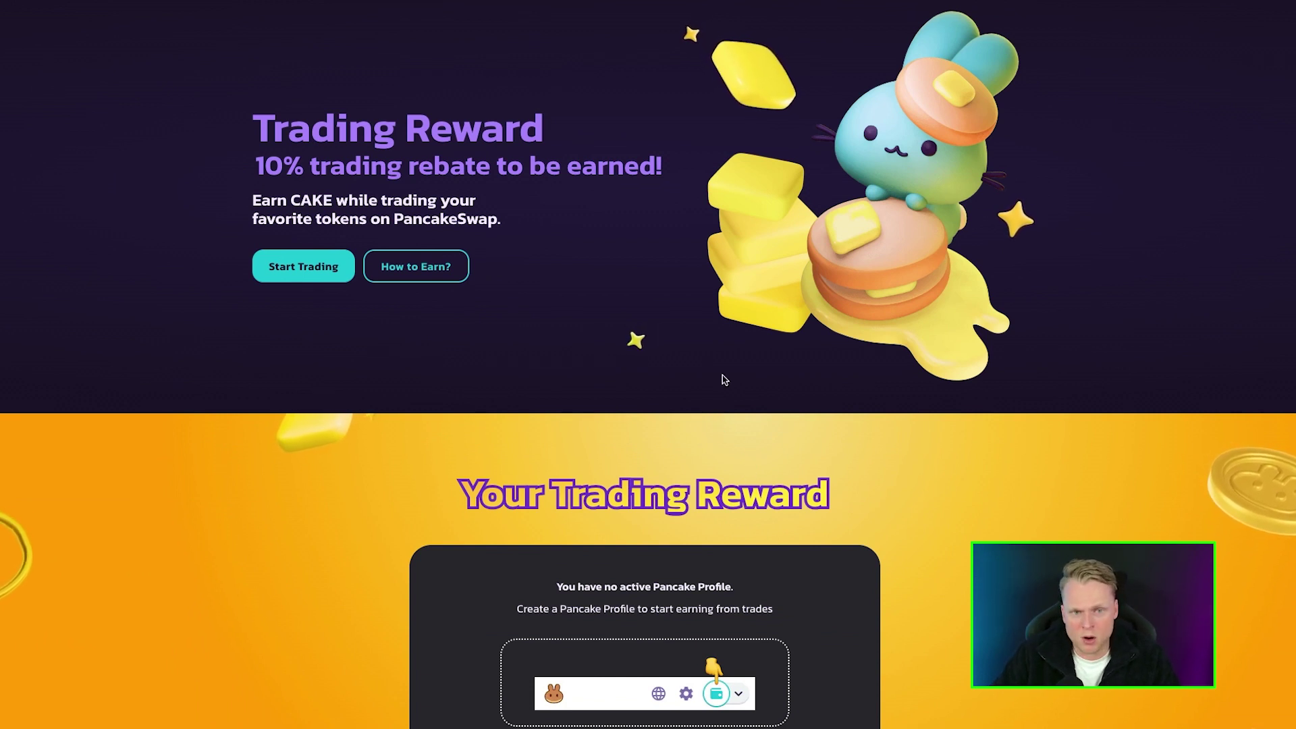
pyautogui.scroll(1, 466, 350)
pyautogui.scroll(-4, 670, 424)
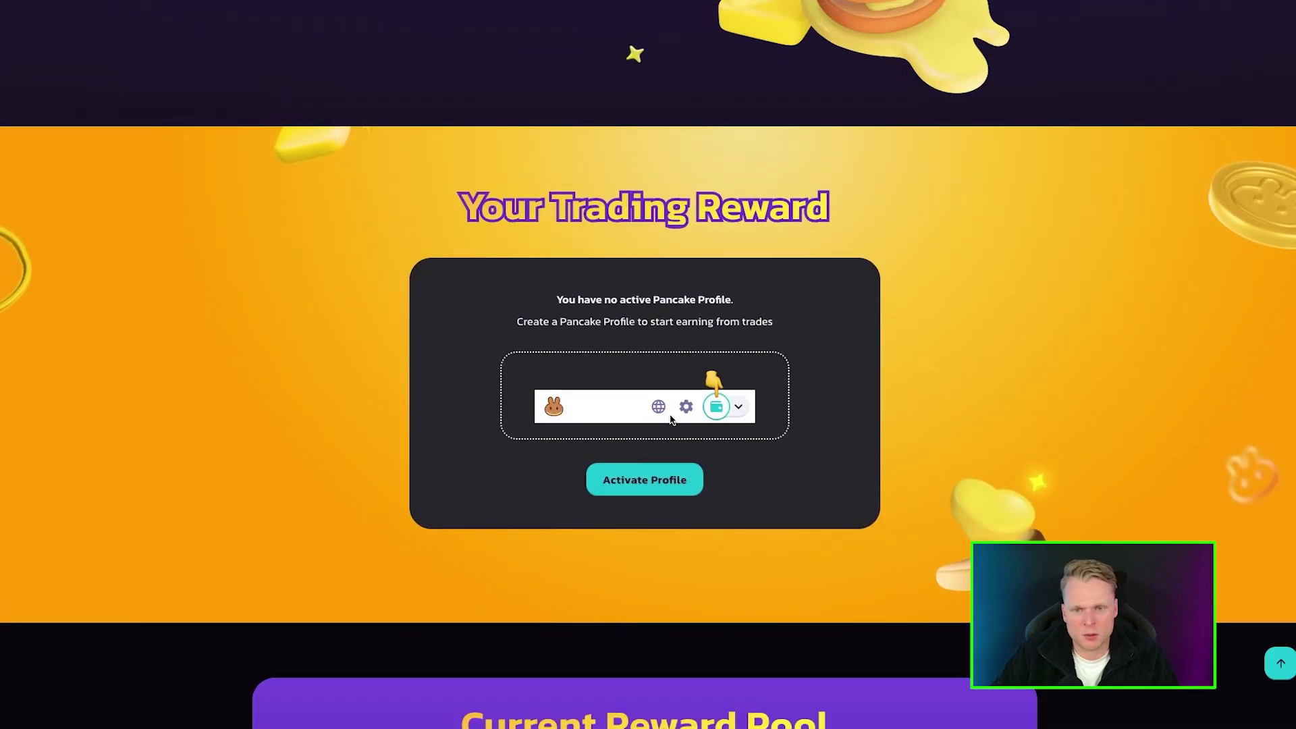
pyautogui.scroll(-4, 720, 587)
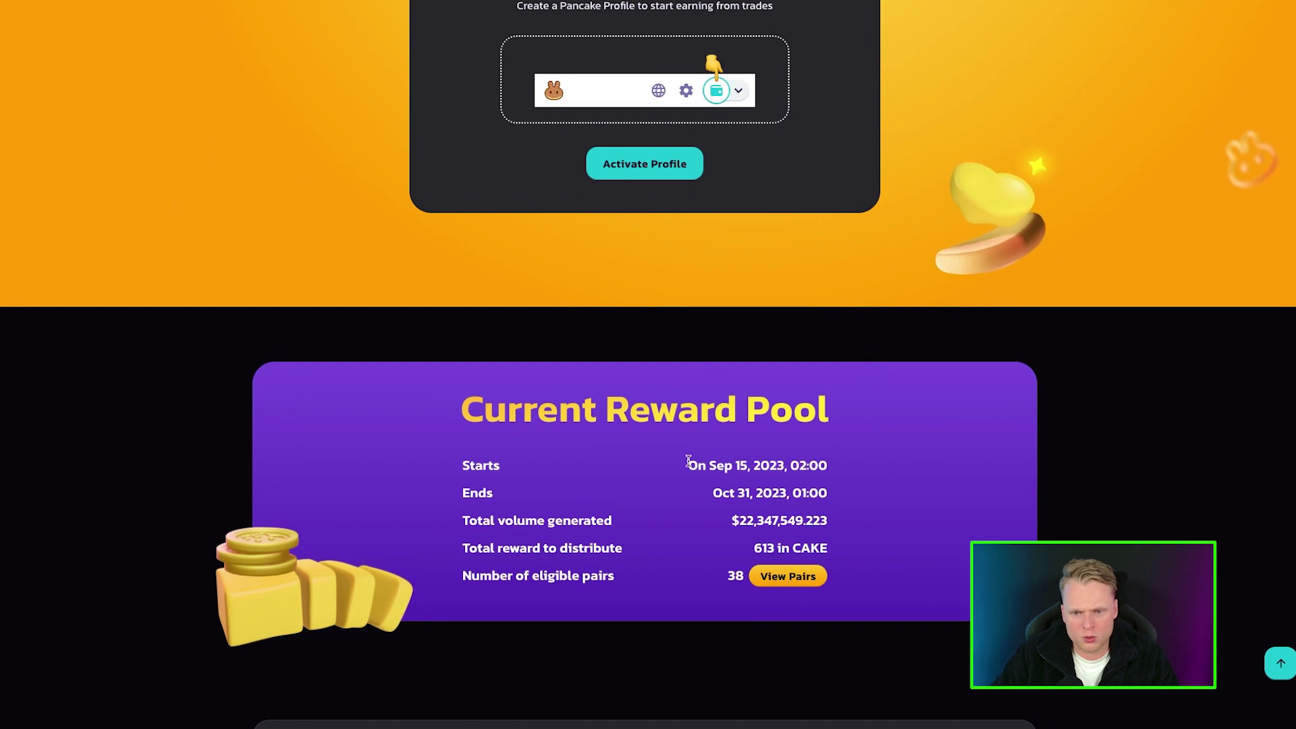
pyautogui.moveTo(687, 465); pyautogui.dragTo(747, 465)
pyautogui.click(748, 466)
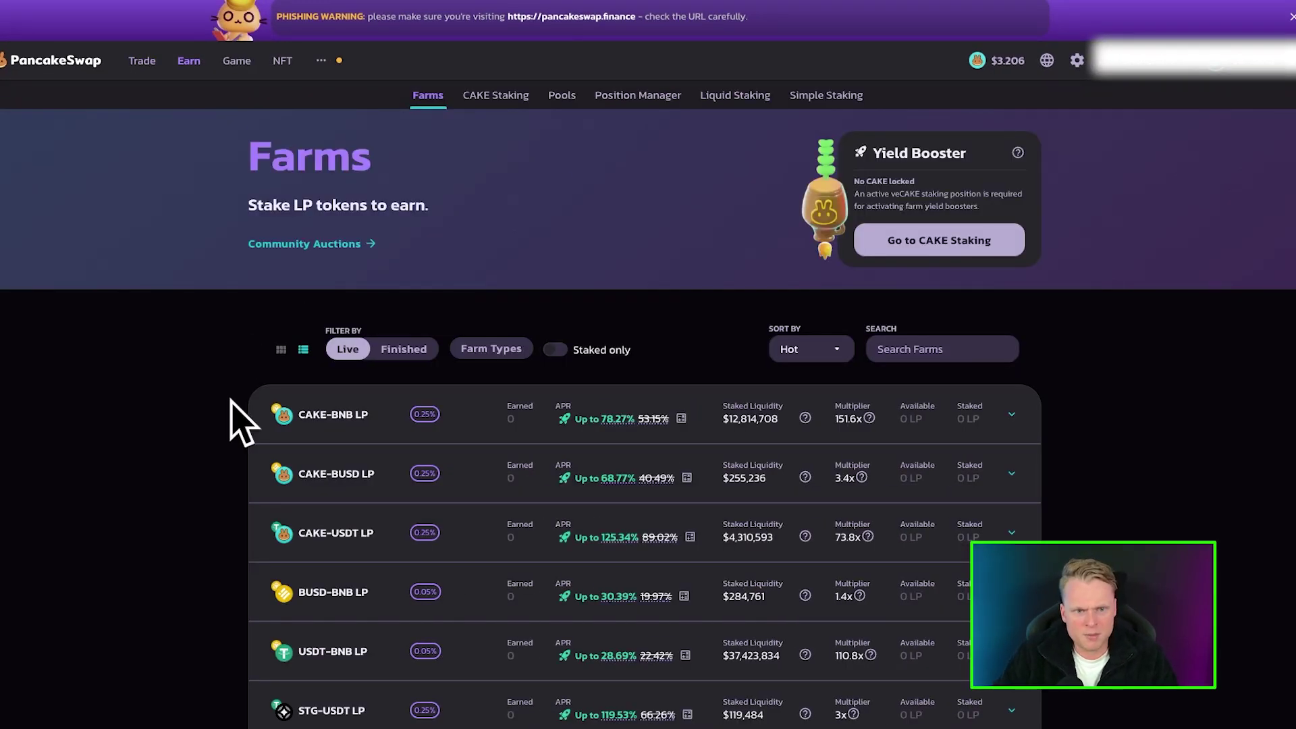
# Scroll the Farms list and view the farms' APR breakdowns.
pyautogui.scroll(-1, 269, 380)
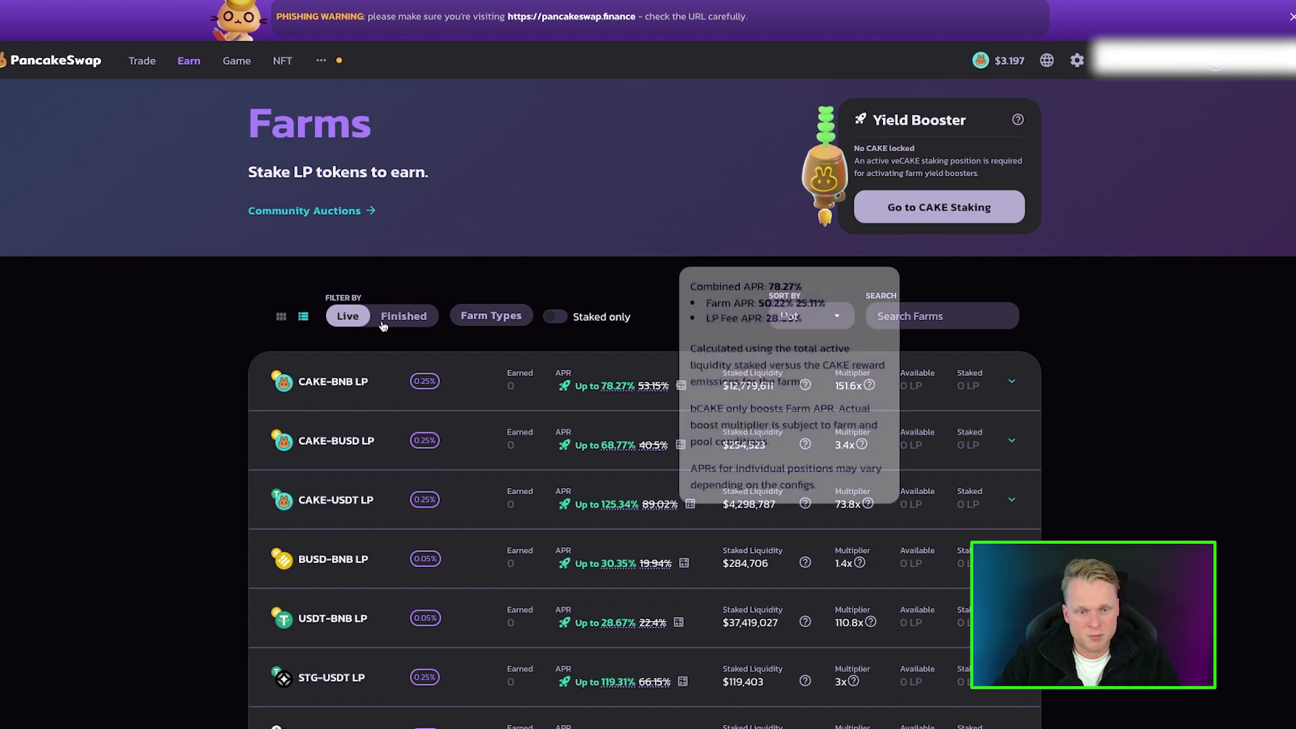
pyautogui.moveTo(638, 446)
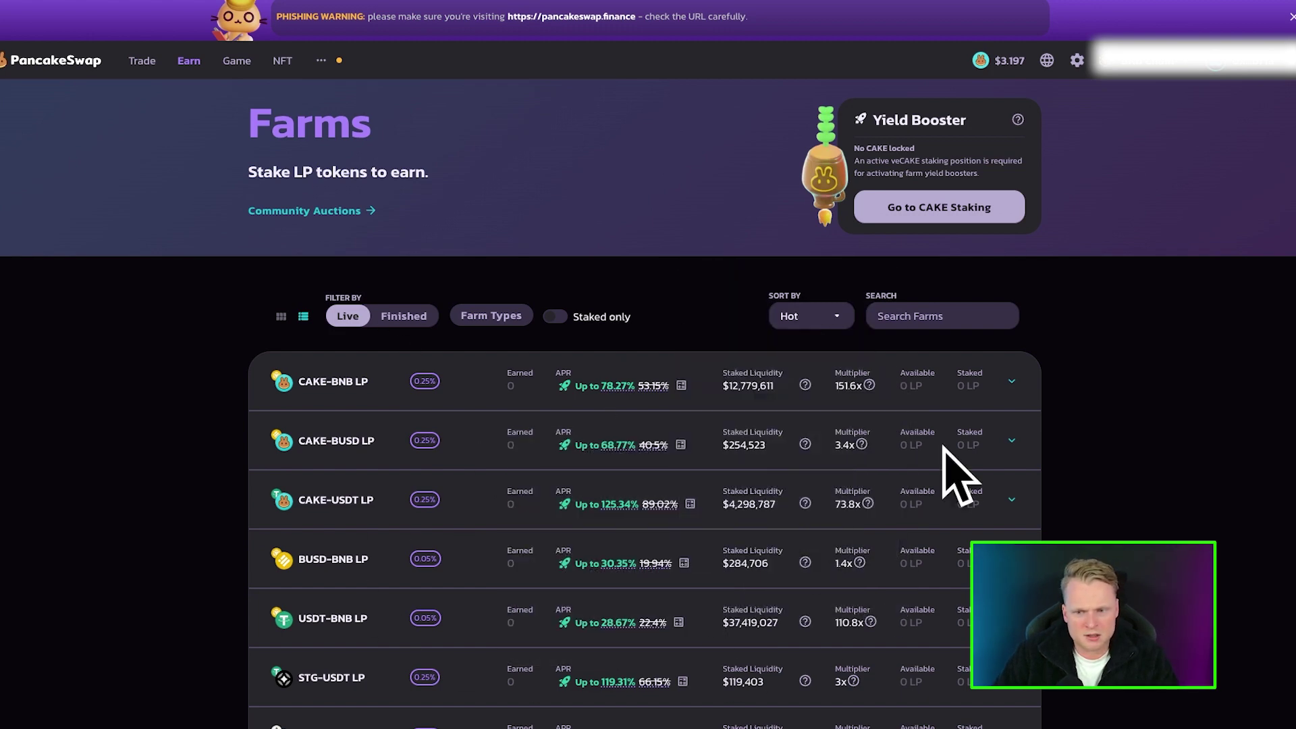
pyautogui.moveTo(599, 388)
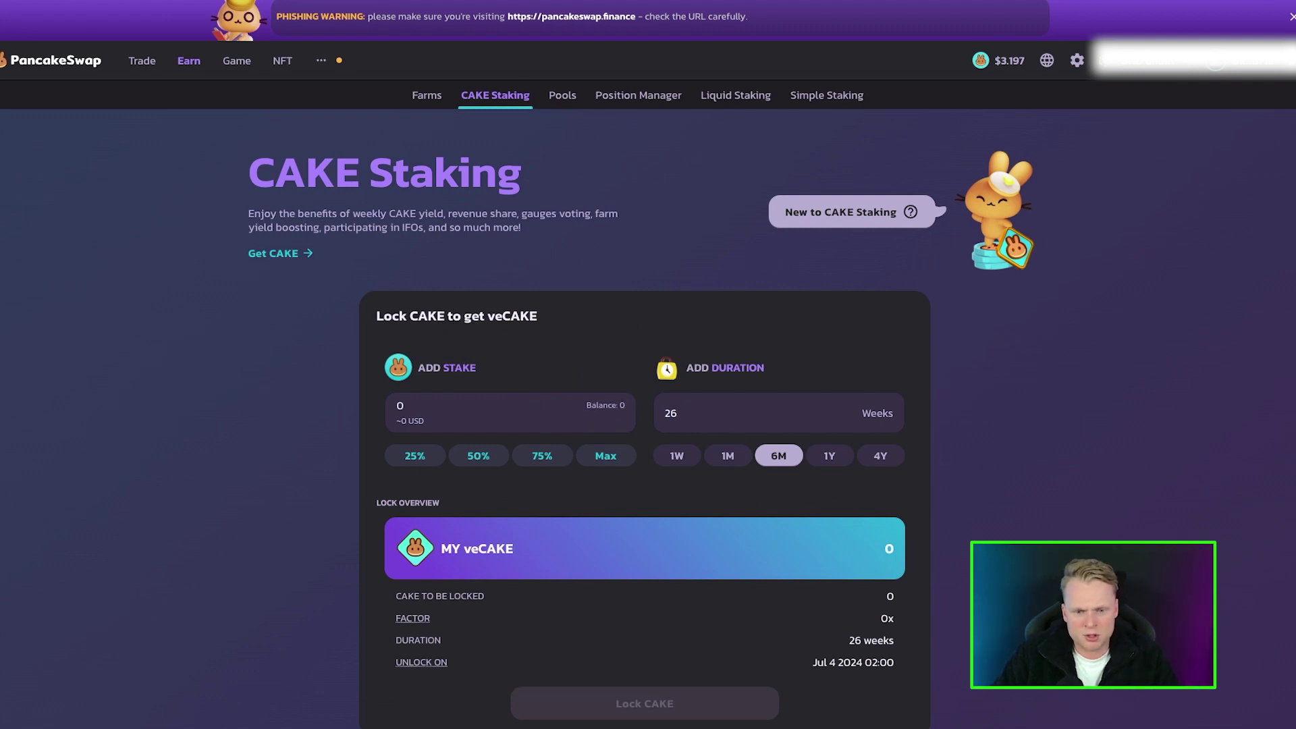
# Try the 1-week, 1-month and 6-month CAKE lock durations, ending on six months.
pyautogui.scroll(-2, 1194, 354)
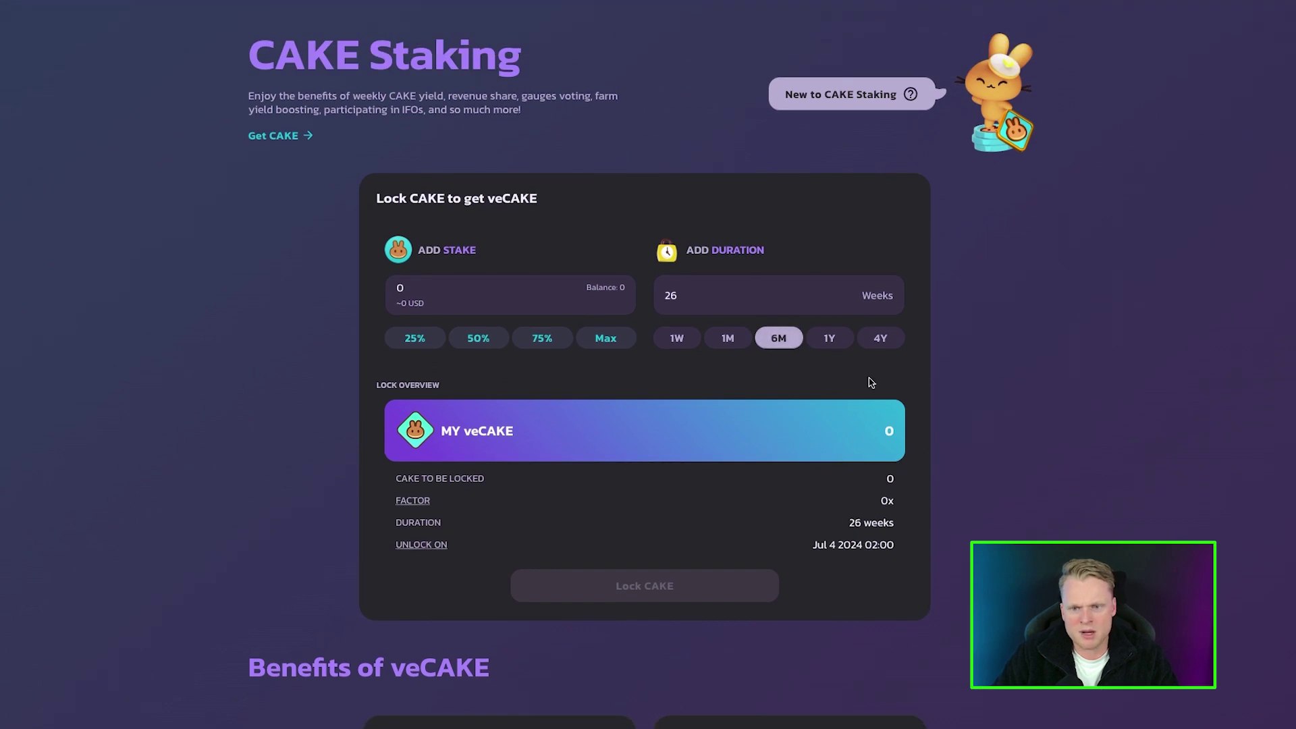
pyautogui.click(677, 340)
pyautogui.click(727, 338)
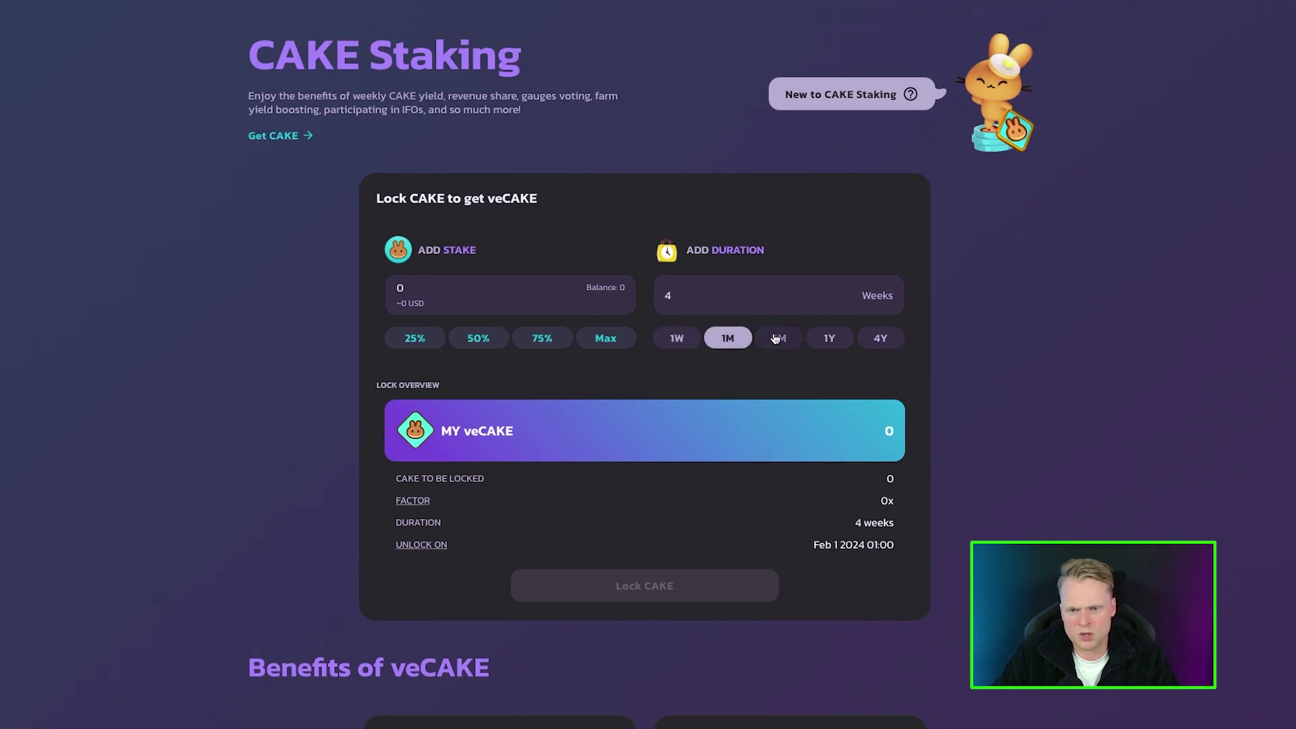
pyautogui.click(778, 339)
# Go to the Syrup Pools page listing Stake CAKE, Earn ACE and Earn CSIX.
pyautogui.scroll(2, 779, 338)
pyautogui.moveTo(190, 93)
pyautogui.click(191, 166)
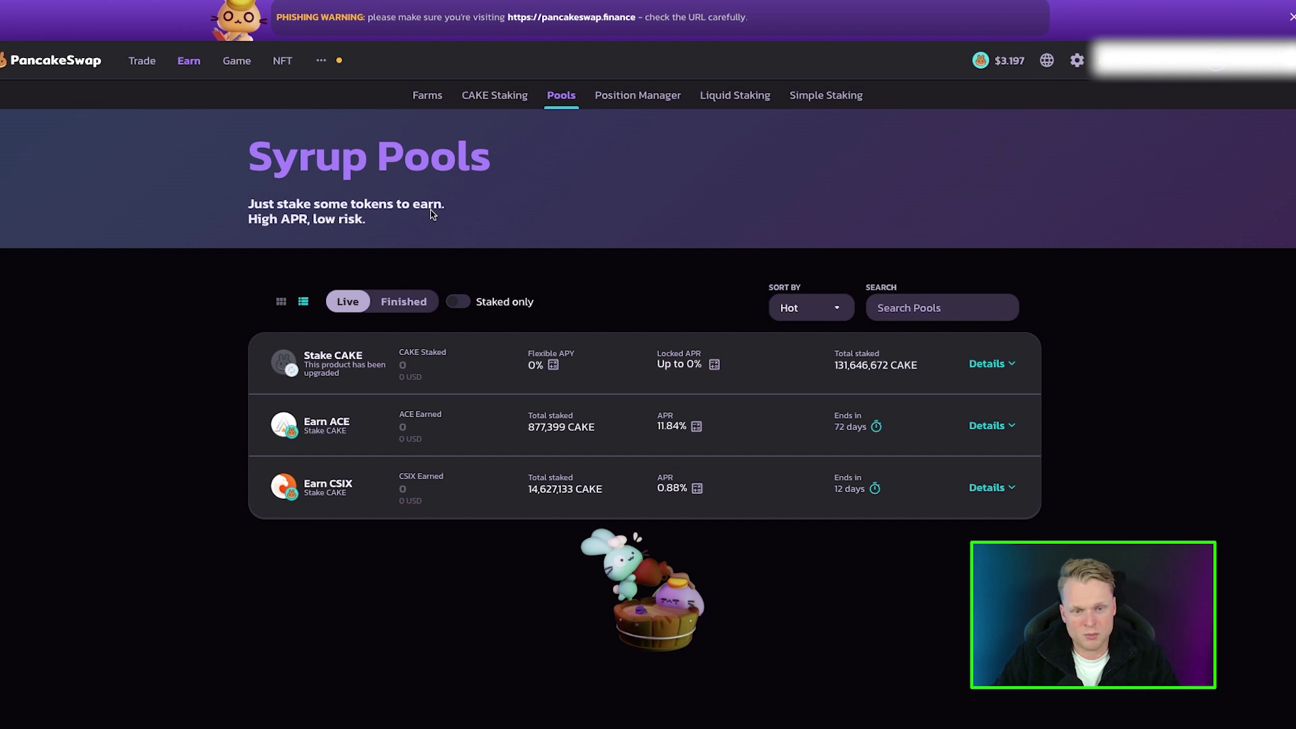
# Pass through Position Manager to Liquid Staking, showing ETH / wBETH at 4.07% estimated APR.
pyautogui.moveTo(189, 61)
pyautogui.click(209, 197)
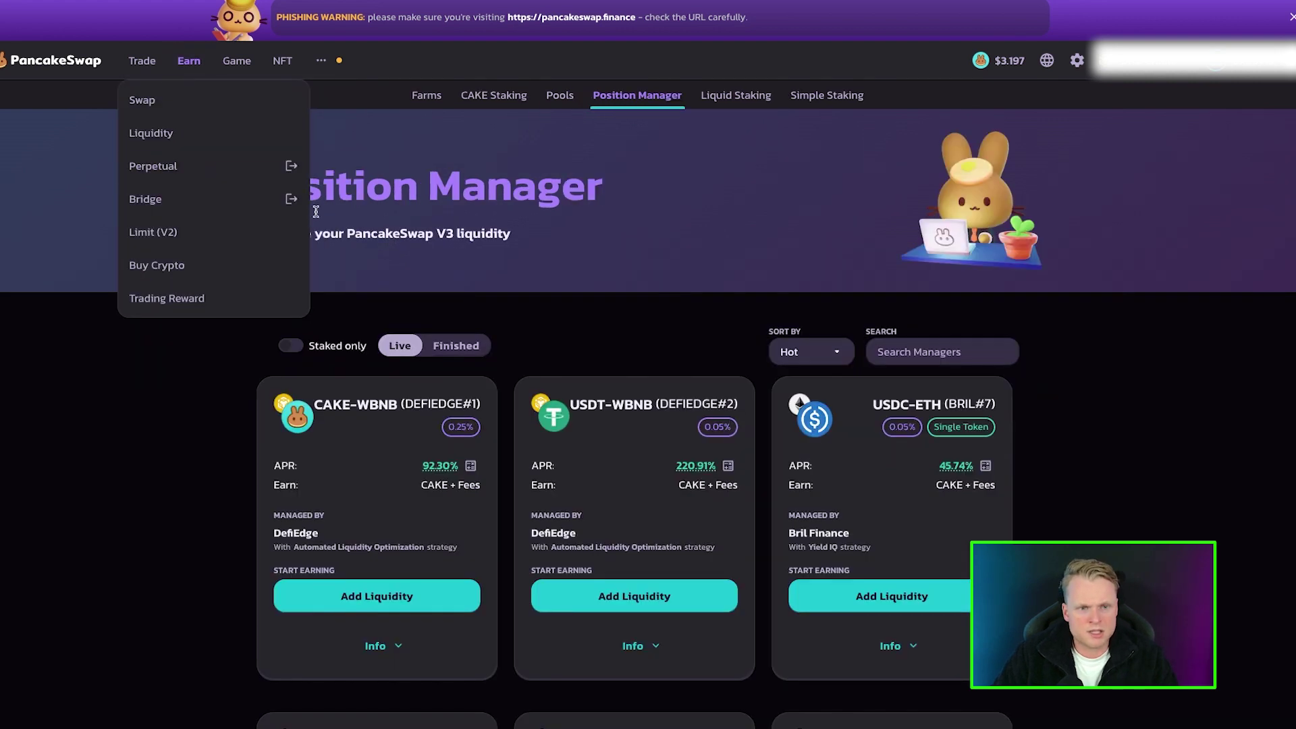
pyautogui.click(209, 232)
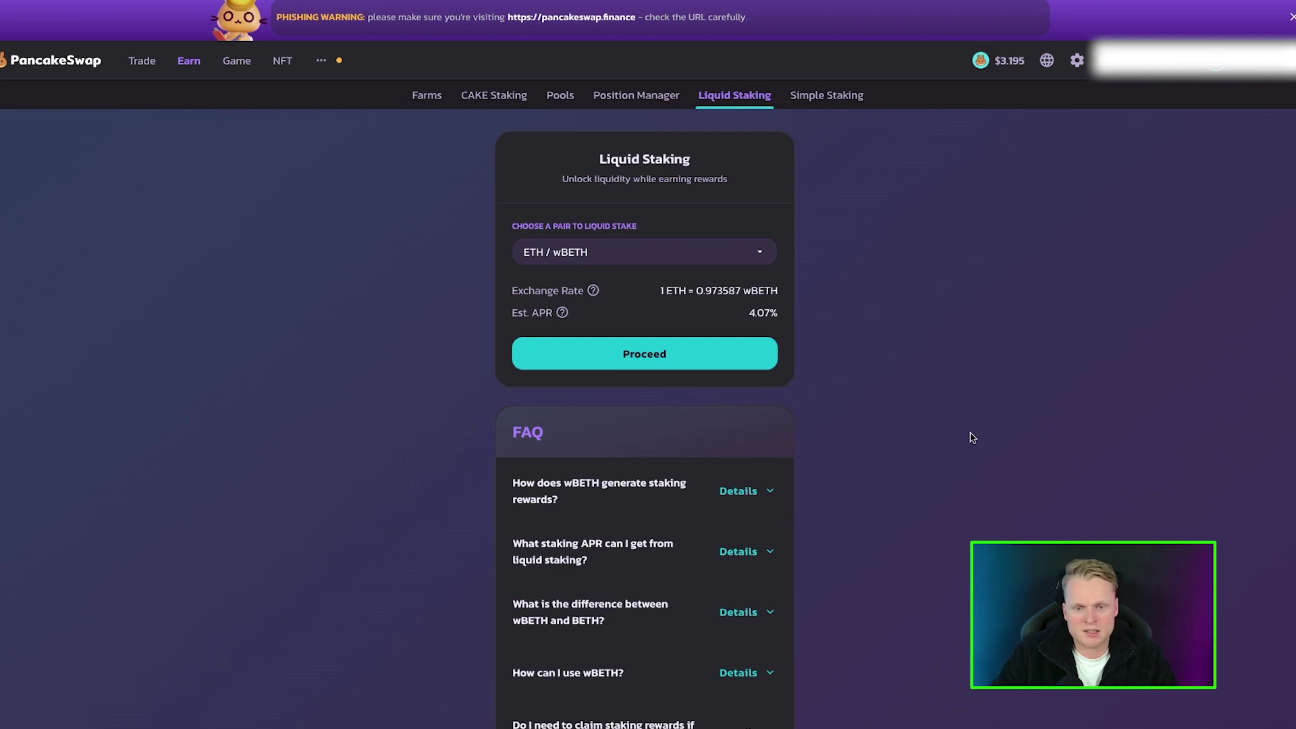
# Expand and then collapse the 'How can I use wBETH?' FAQ answer on Liquid Staking.
pyautogui.scroll(-2, 971, 438)
pyautogui.click(742, 541)
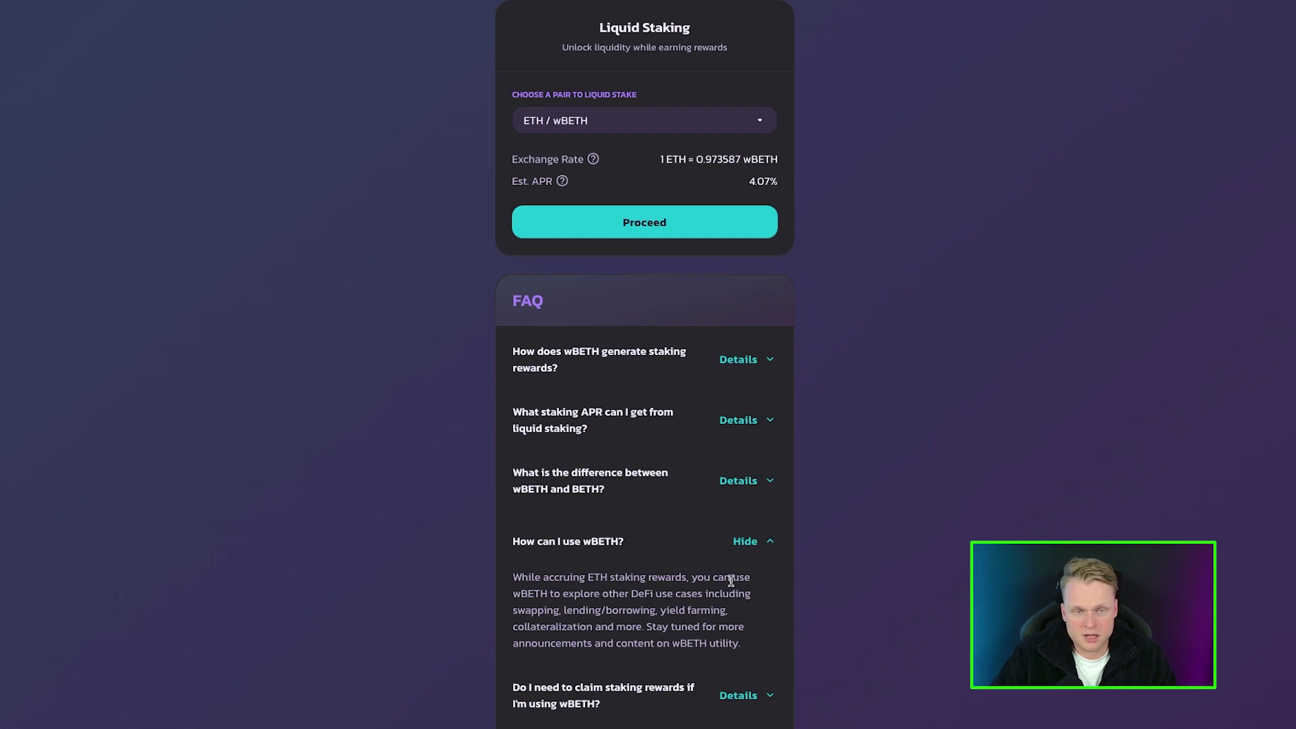
pyautogui.click(745, 541)
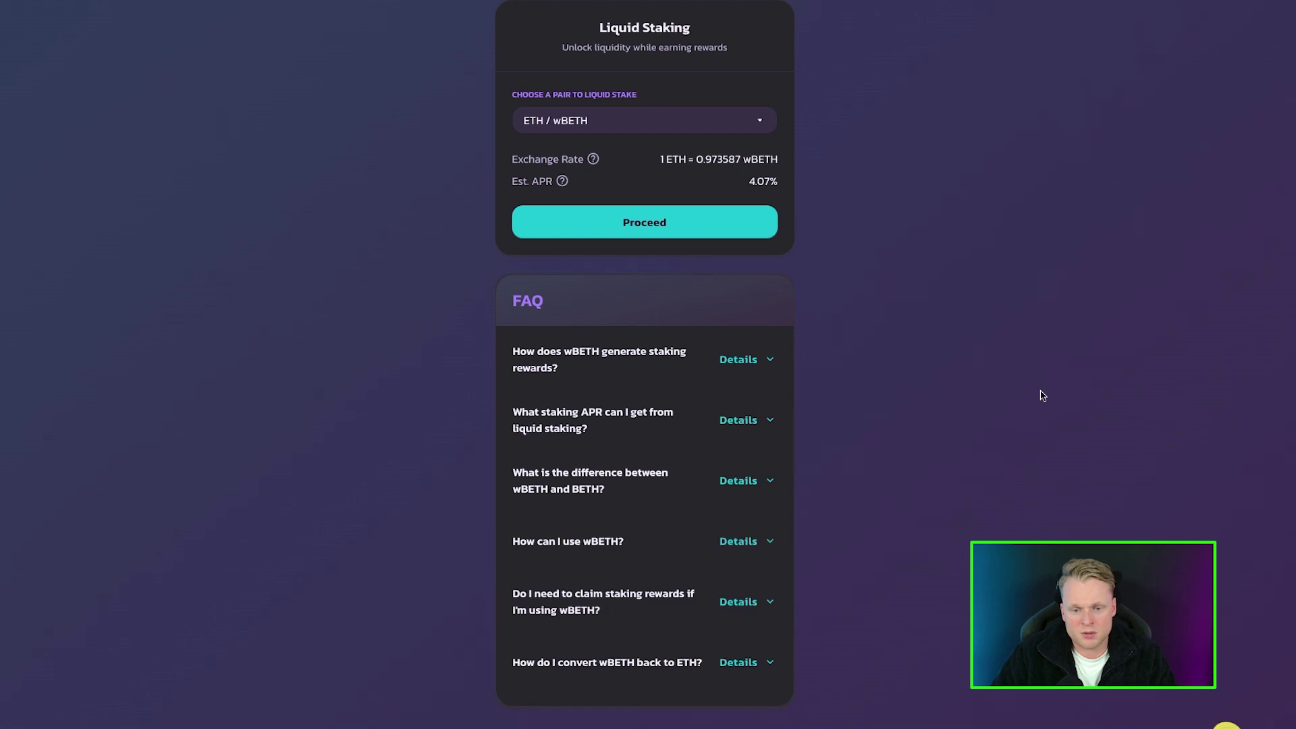
pyautogui.scroll(3, 938, 362)
# Go to Simple Staking and toggle the CAKE staking details open and closed.
pyautogui.moveTo(189, 61)
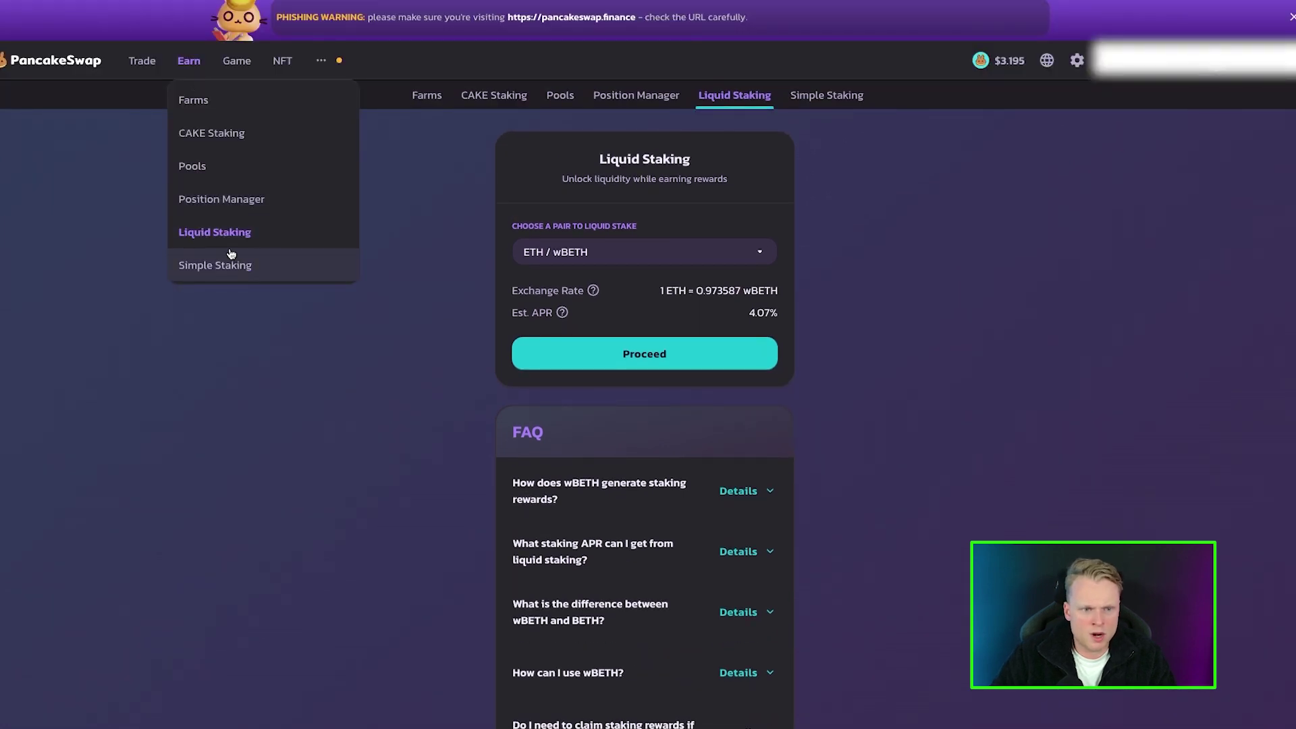
pyautogui.click(199, 263)
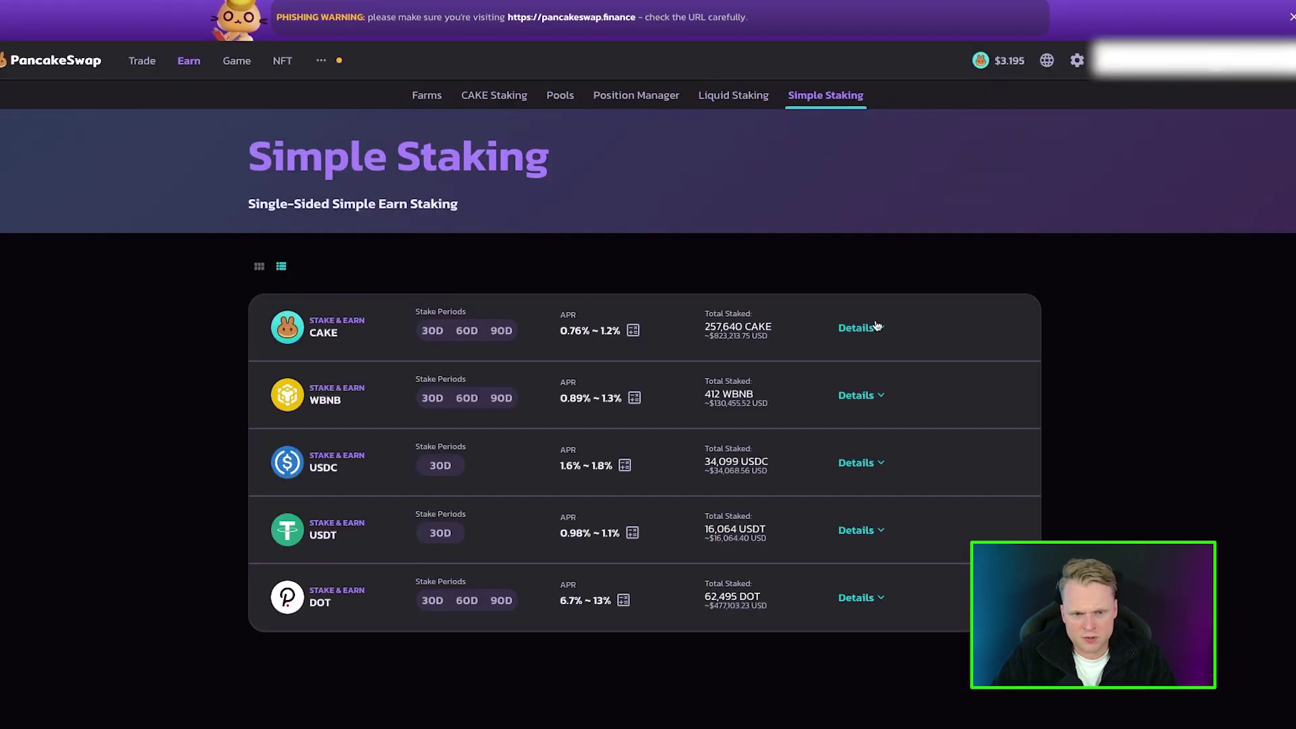
pyautogui.click(857, 328)
pyautogui.click(862, 330)
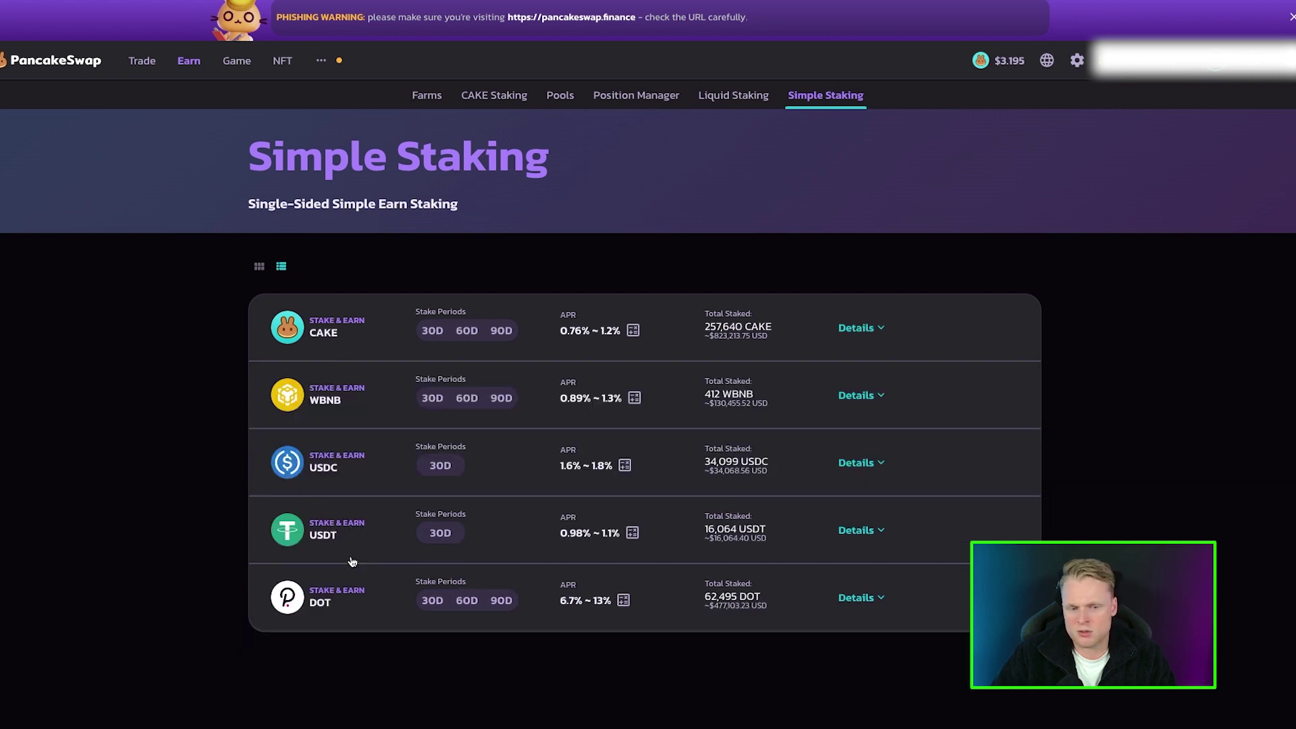
# Browse the Gaming Marketplace, then open the BNBUSD Prediction game and dismiss its welcome notice.
pyautogui.moveTo(236, 60)
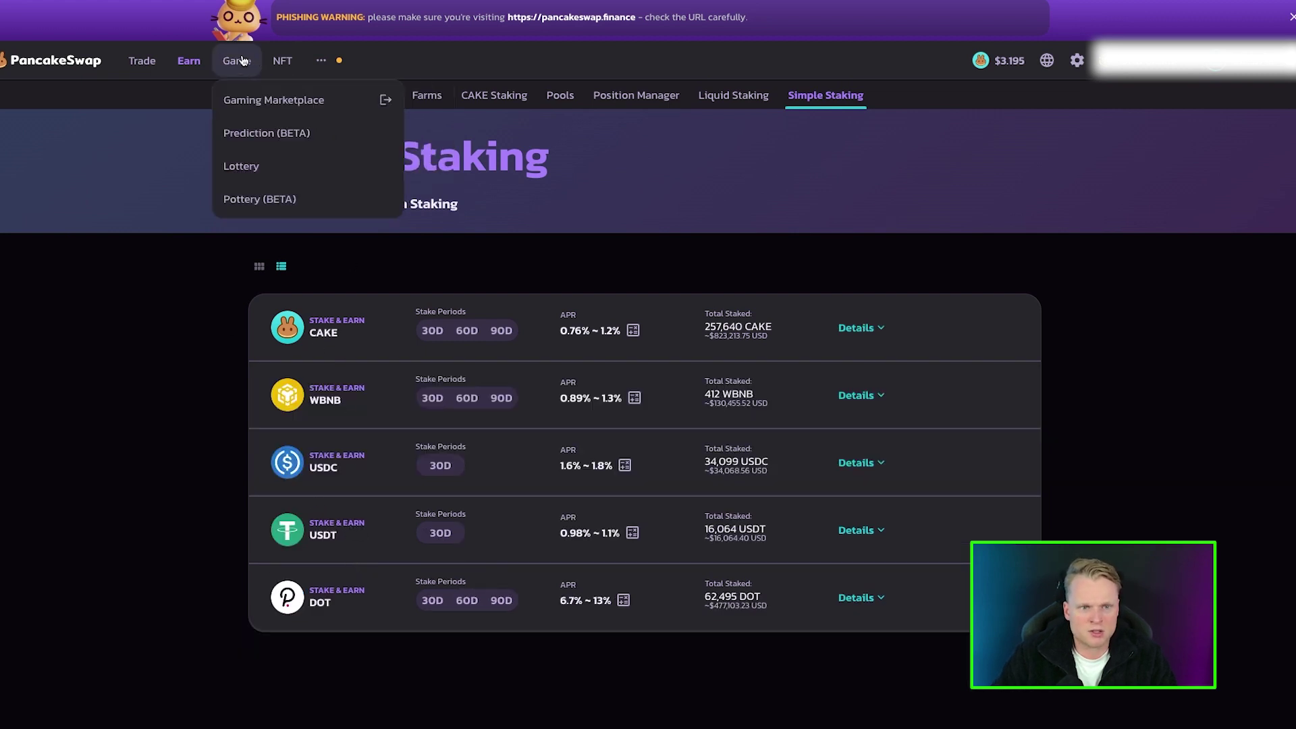
pyautogui.click(258, 98)
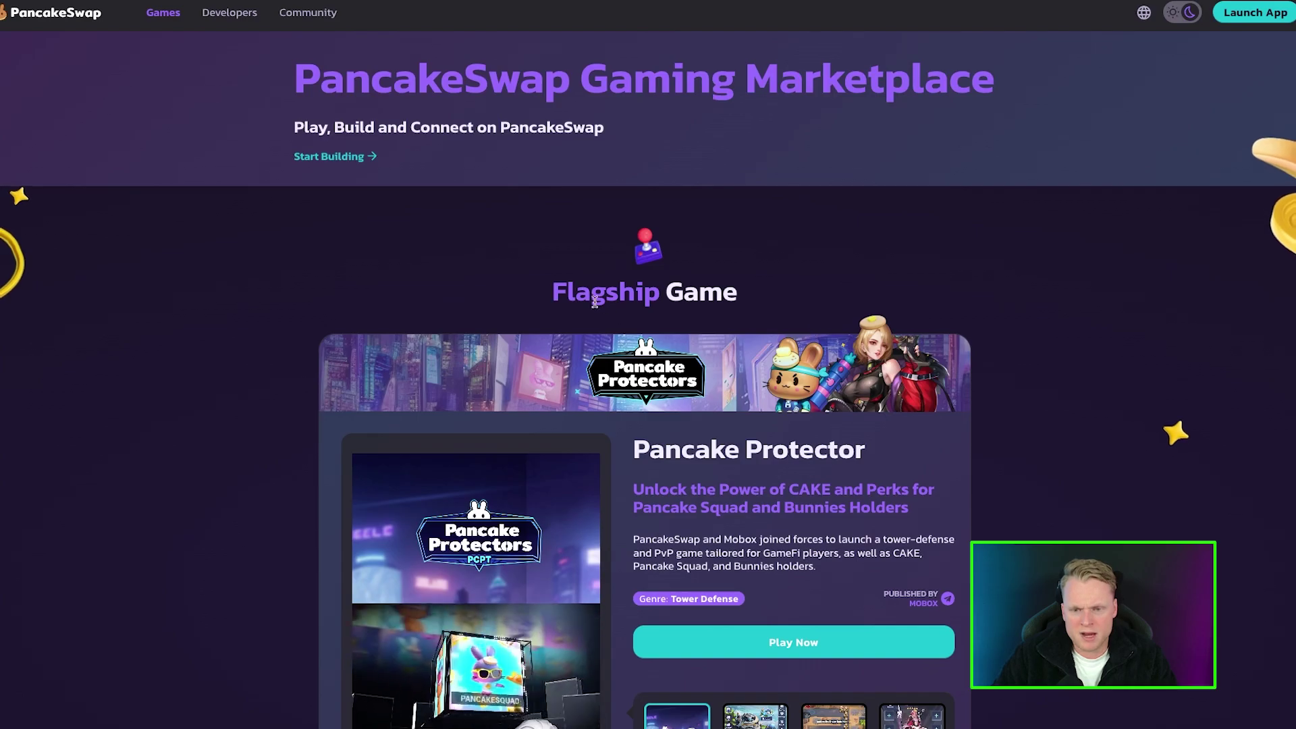
pyautogui.scroll(-4, 743, 283)
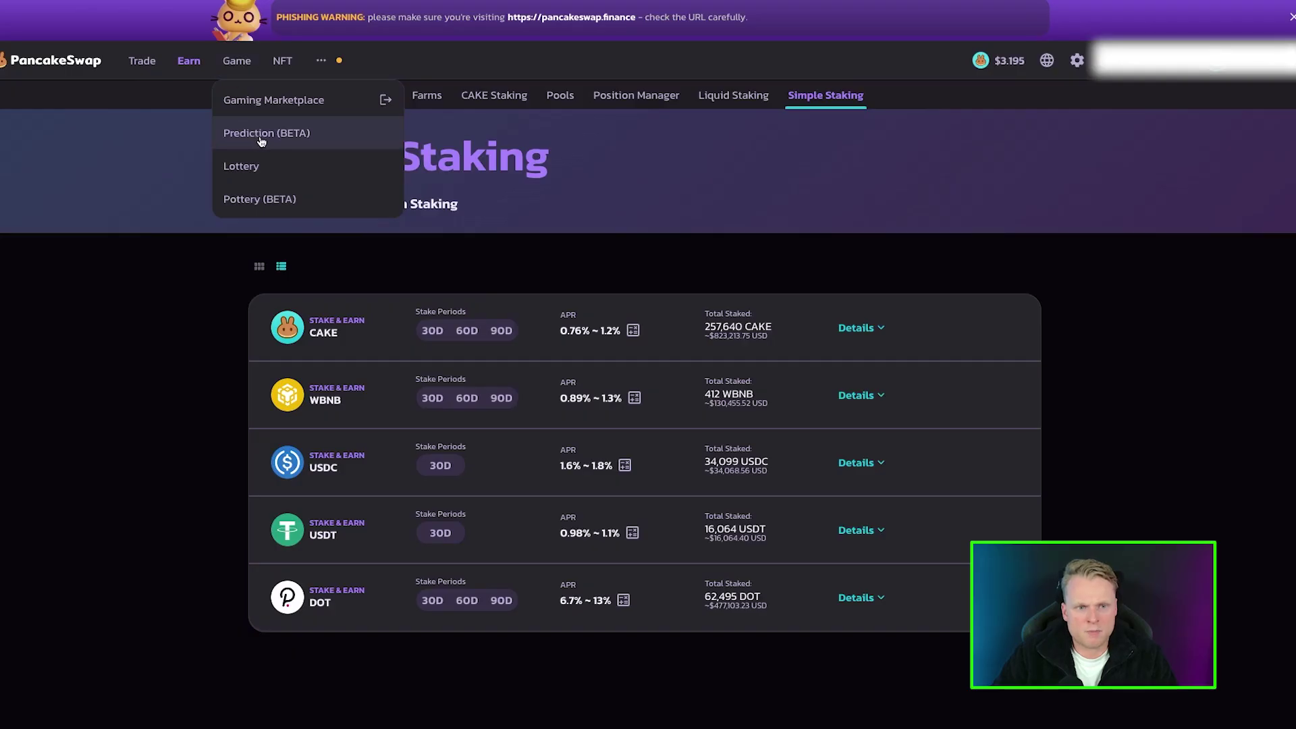
pyautogui.click(263, 139)
pyautogui.click(576, 382)
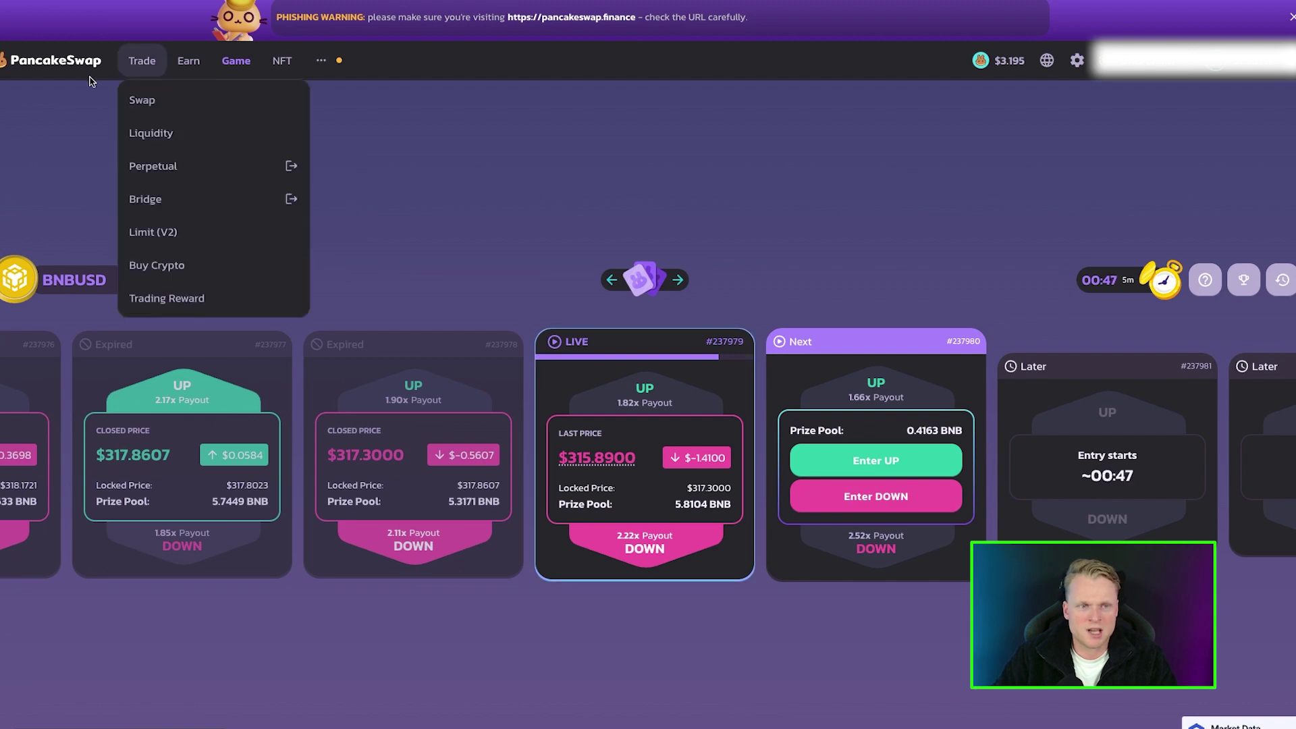
# Browse the Lottery page with its ~$70,973 prize pot and expand the next draw's details.
pyautogui.moveTo(236, 61)
pyautogui.click(232, 165)
pyautogui.scroll(-4, 1117, 263)
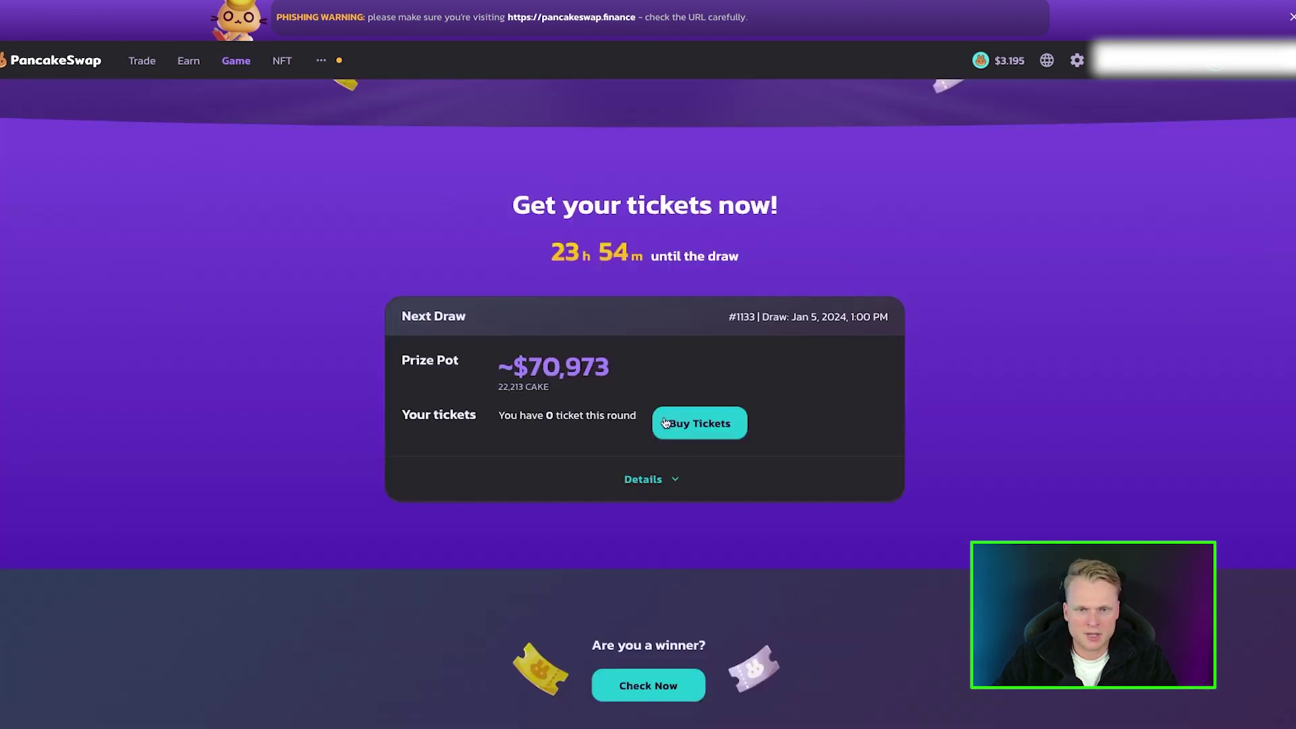
pyautogui.scroll(4, 746, 395)
pyautogui.scroll(-1, 745, 395)
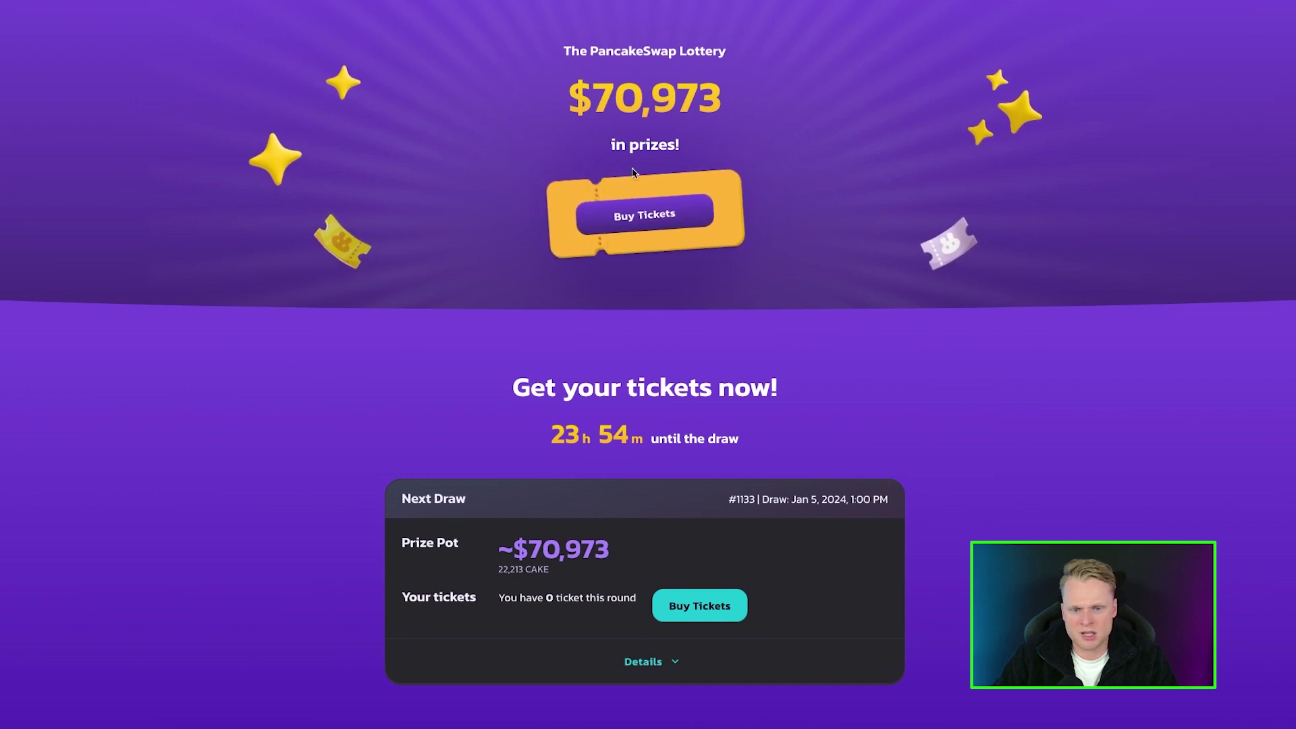
pyautogui.scroll(1, 729, 448)
pyautogui.scroll(-7, 853, 277)
pyautogui.scroll(1, 705, 354)
pyautogui.scroll(4, 705, 354)
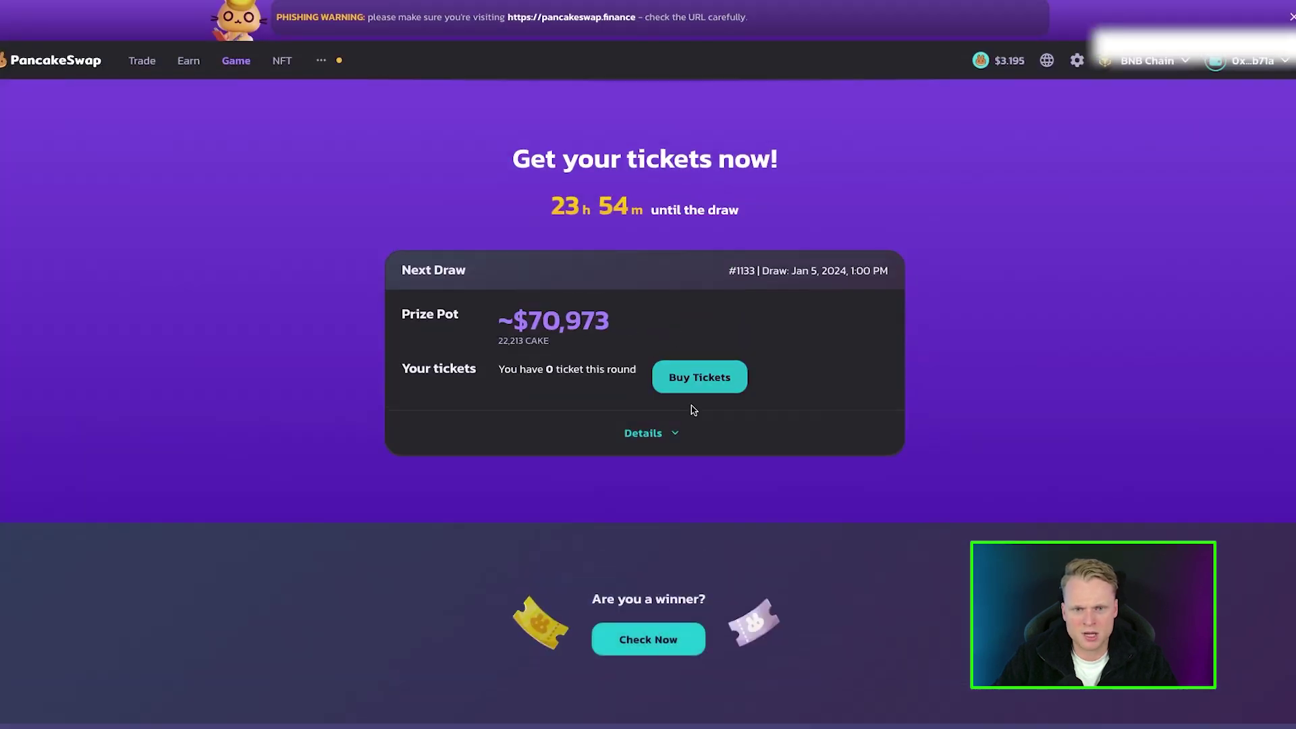
pyautogui.click(642, 432)
pyautogui.scroll(5, 698, 498)
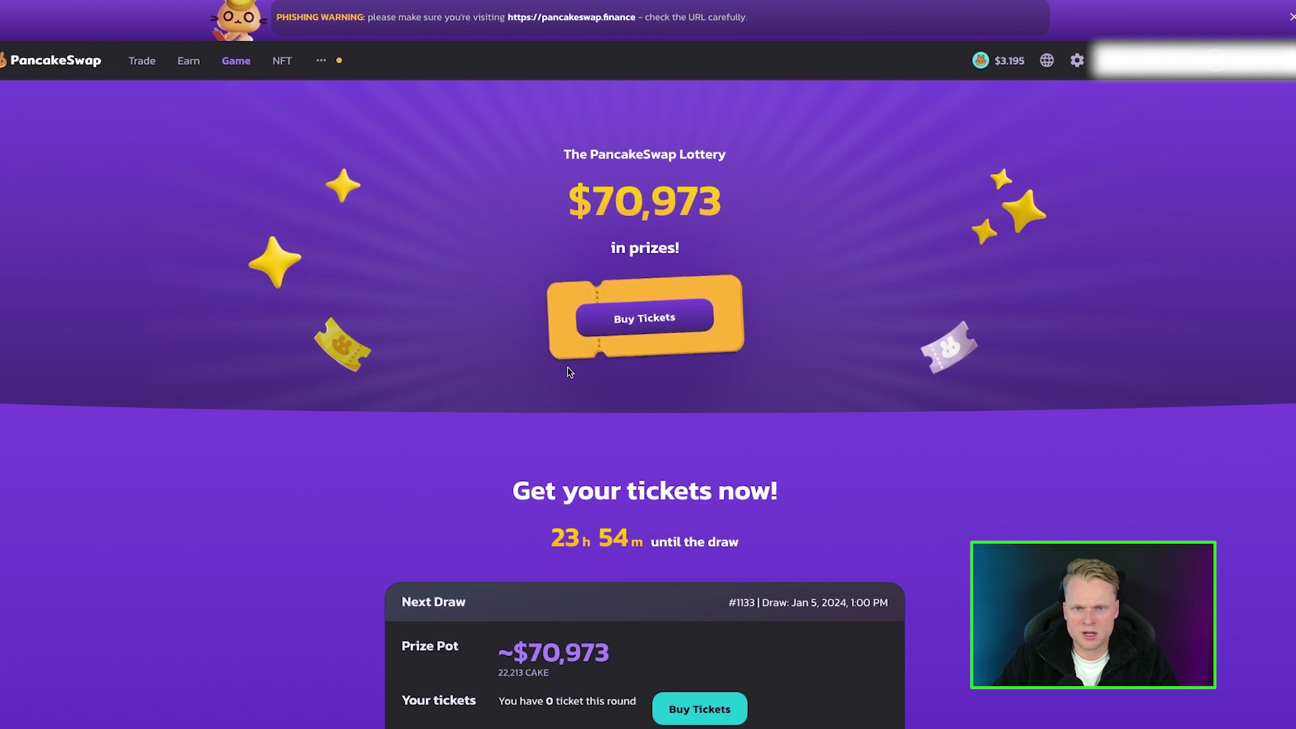
# On the halted Pottery (BETA) page, highlight and then clear the earn and APR wording.
pyautogui.moveTo(236, 61)
pyautogui.click(250, 196)
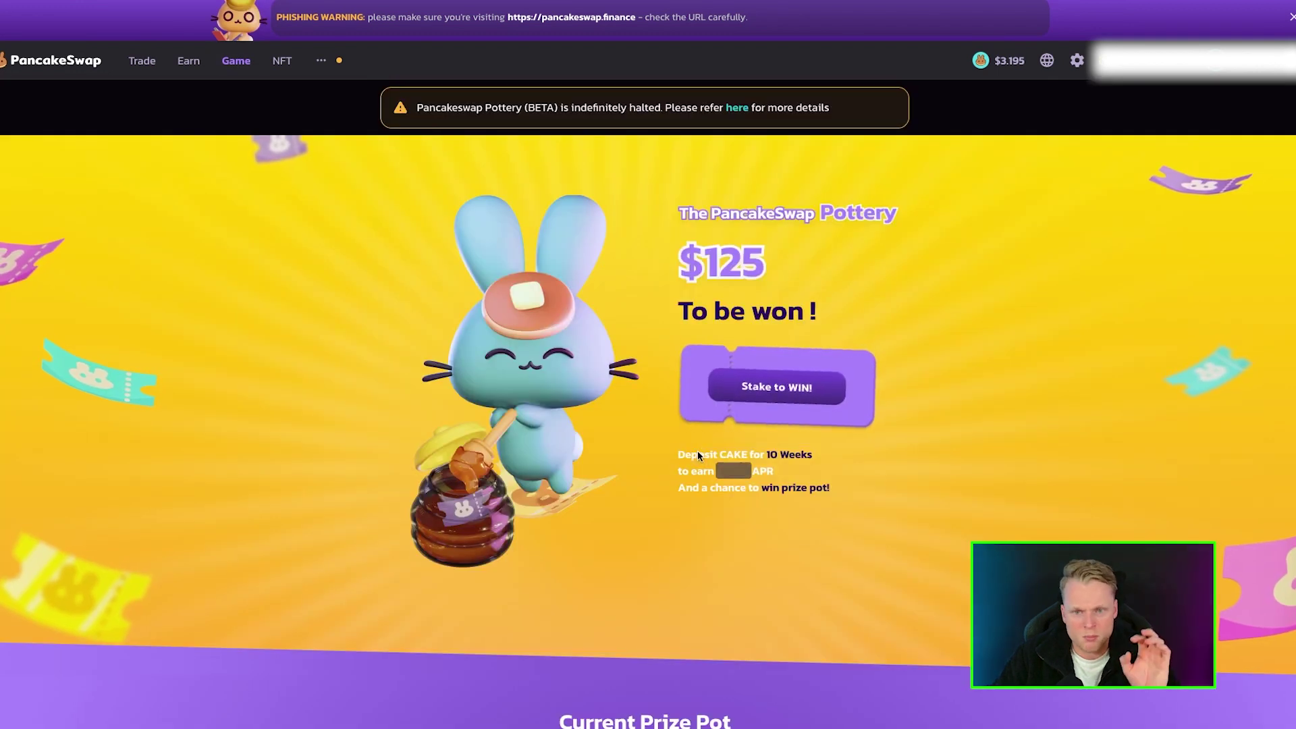
pyautogui.click(691, 454)
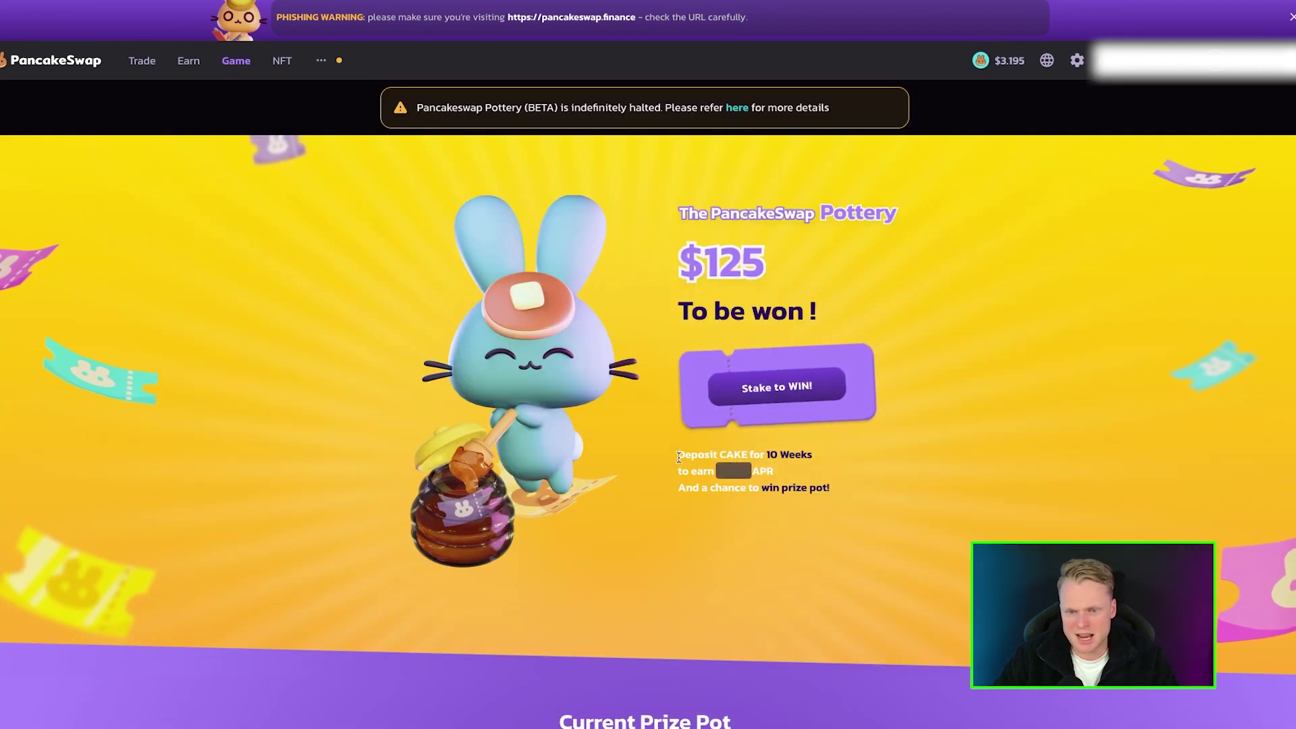
pyautogui.moveTo(692, 454); pyautogui.dragTo(739, 473)
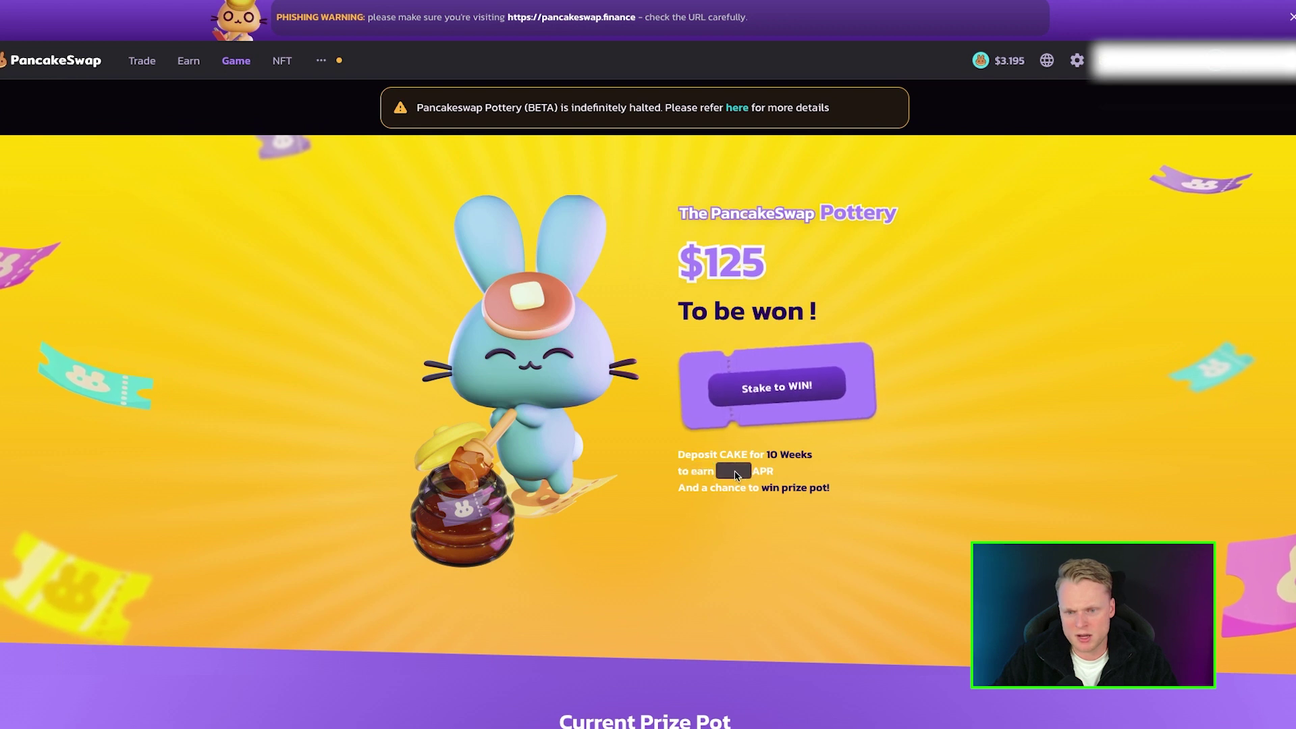
pyautogui.click(735, 471)
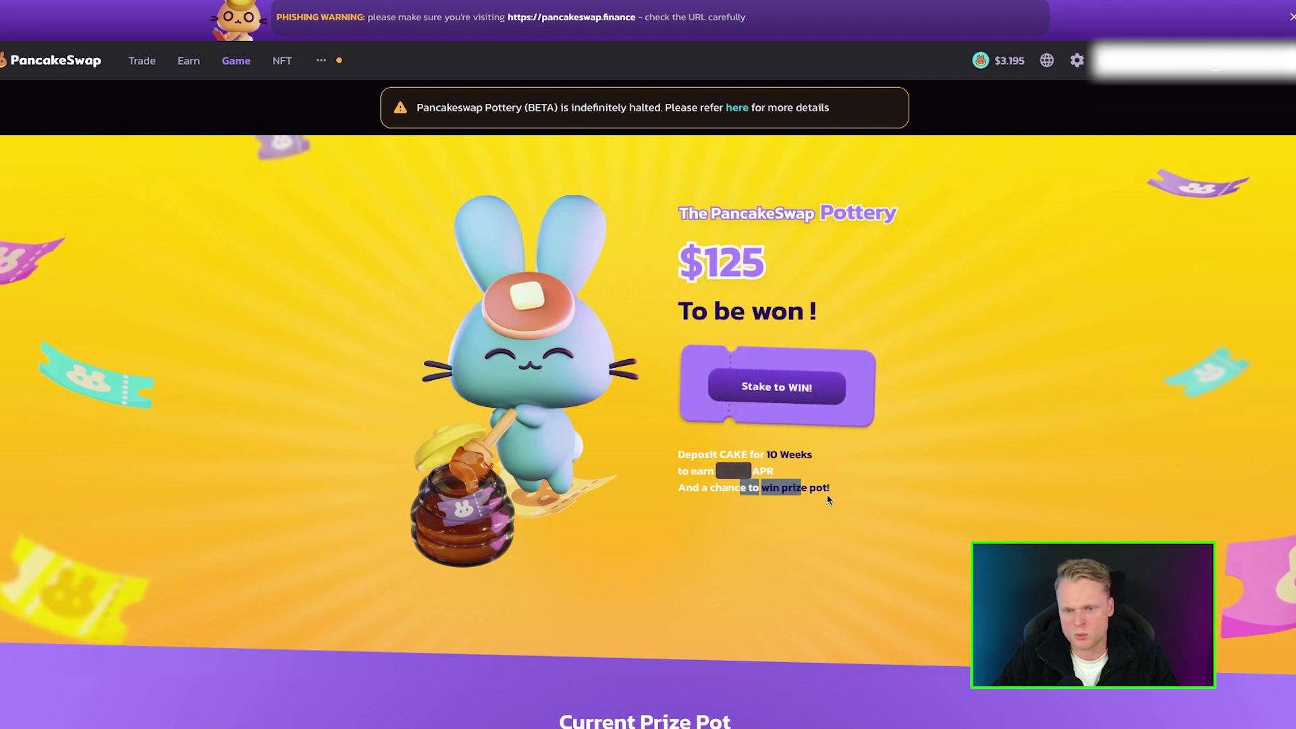
# Open the NFT Marketplace overview and scroll through it.
pyautogui.moveTo(241, 72)
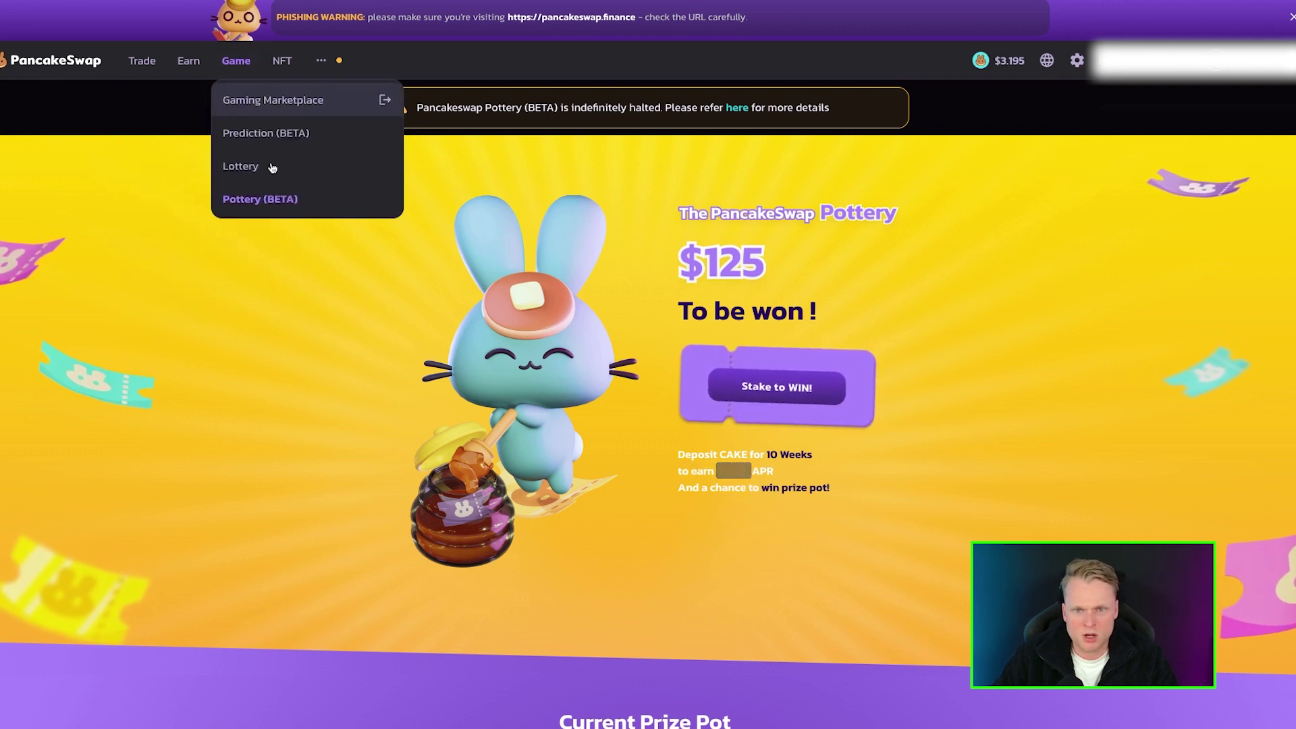
pyautogui.click(282, 60)
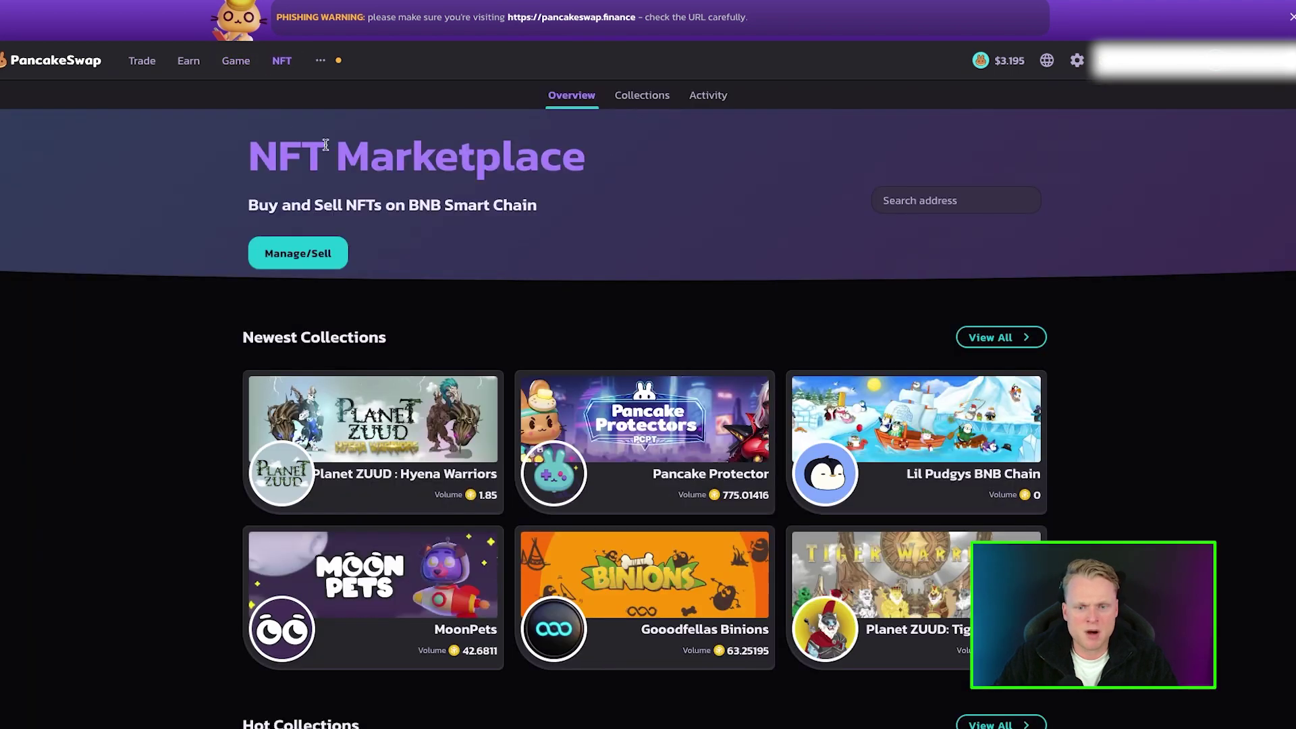
pyautogui.scroll(-2, 1125, 151)
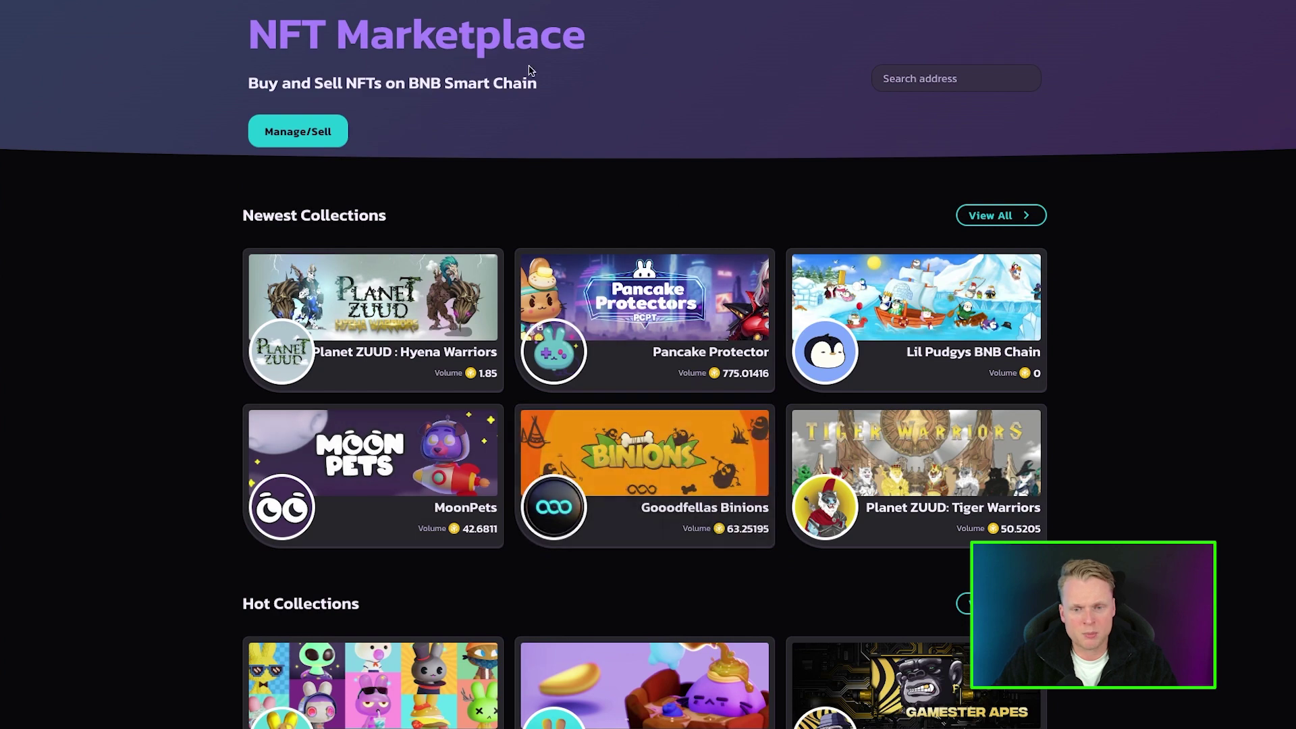
pyautogui.scroll(-3, 650, 443)
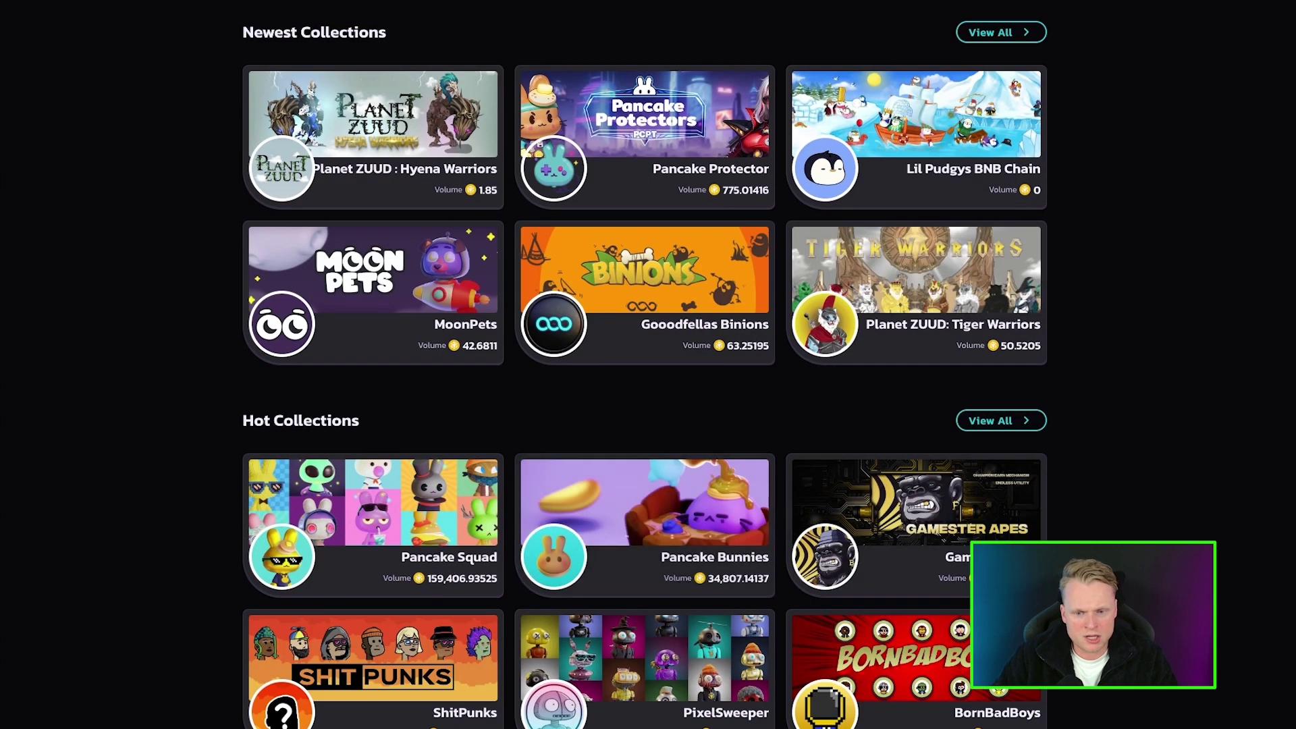
pyautogui.scroll(2, 544, 474)
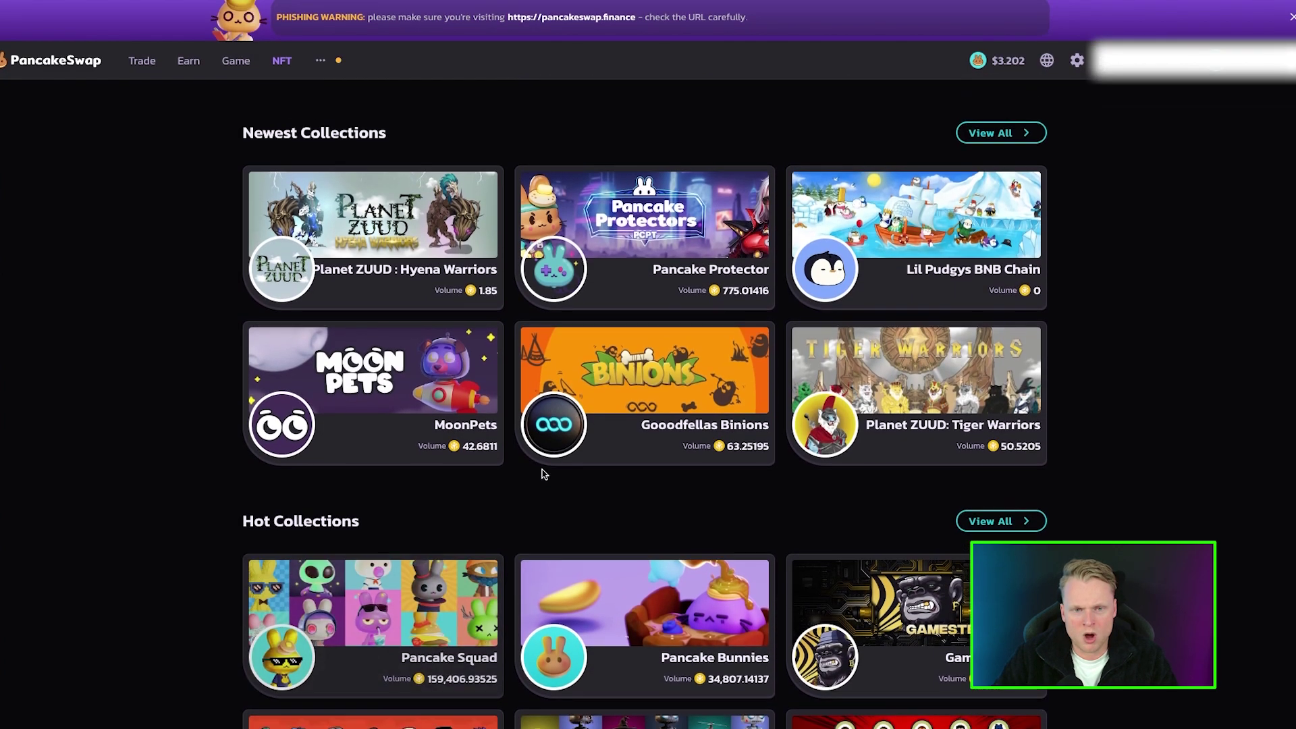
pyautogui.scroll(3, 544, 475)
# View the NFT Collections list, then the Activity listings of recent Pancake Bunnies.
pyautogui.moveTo(282, 60)
pyautogui.click(309, 127)
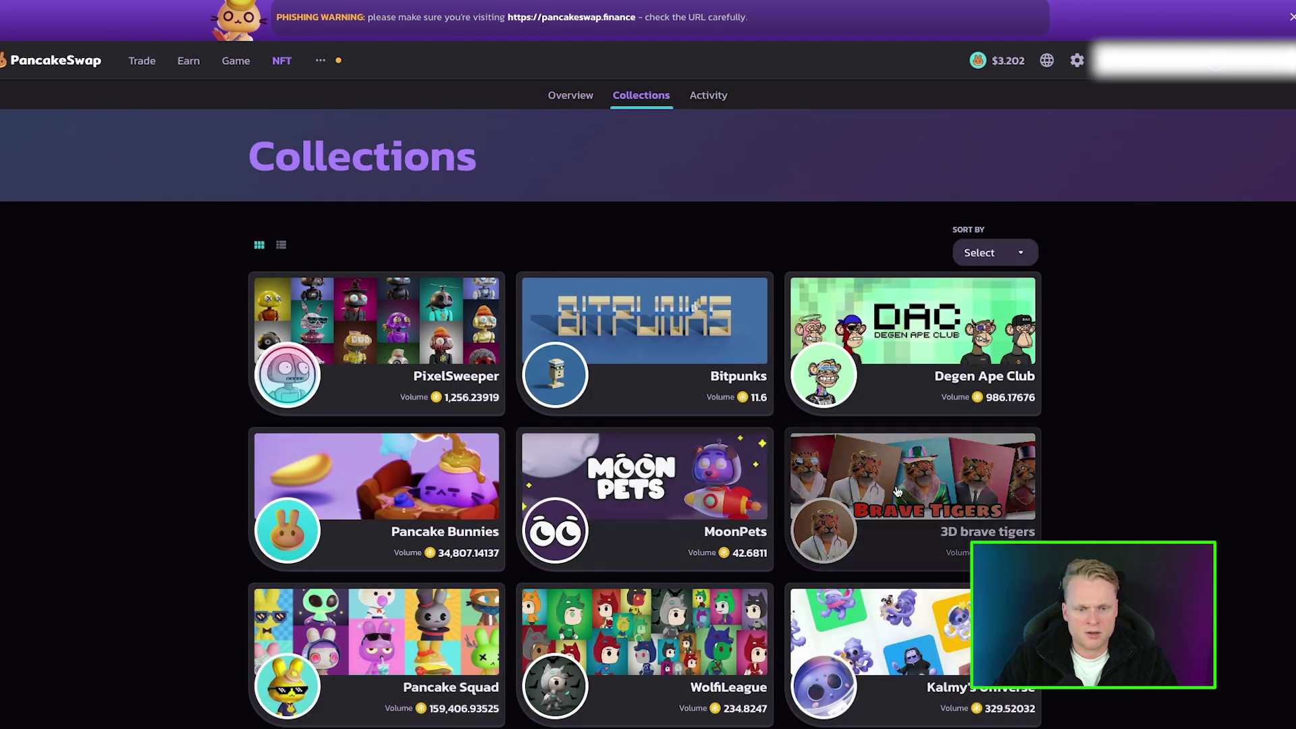
pyautogui.moveTo(283, 60)
pyautogui.click(292, 162)
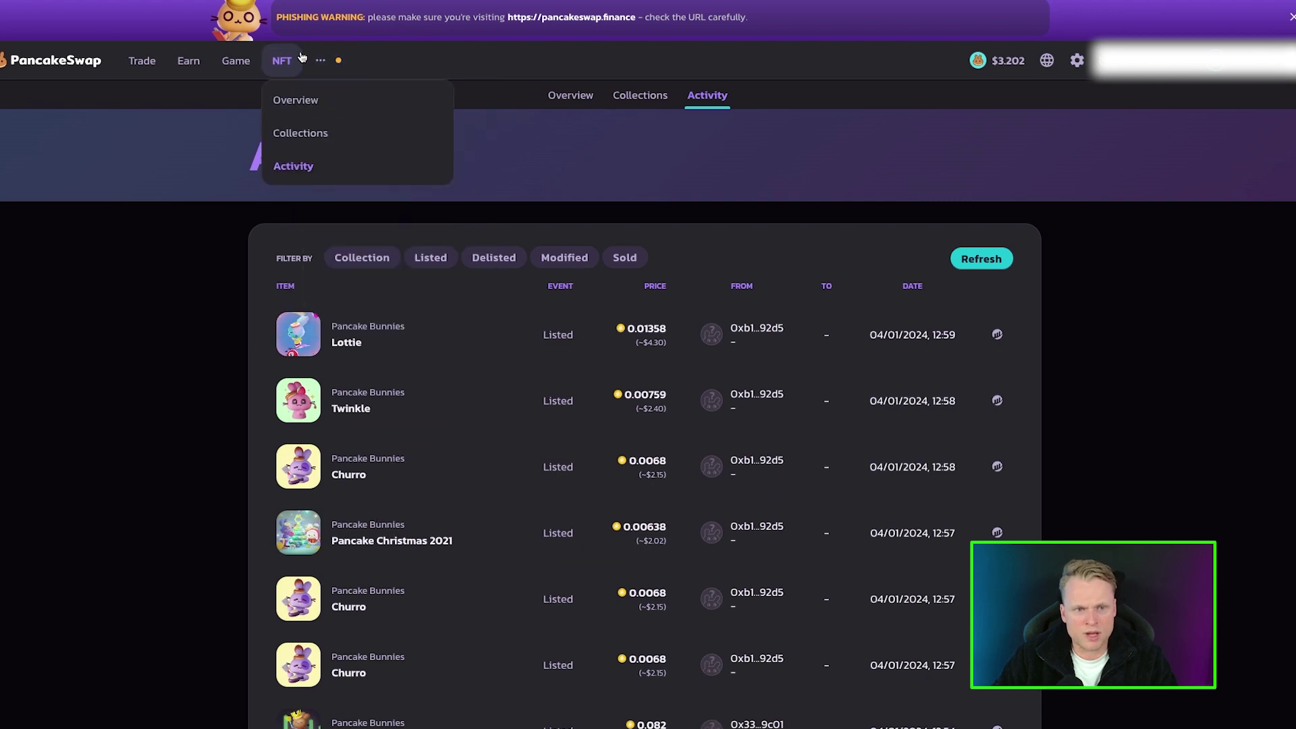
pyautogui.moveTo(319, 60)
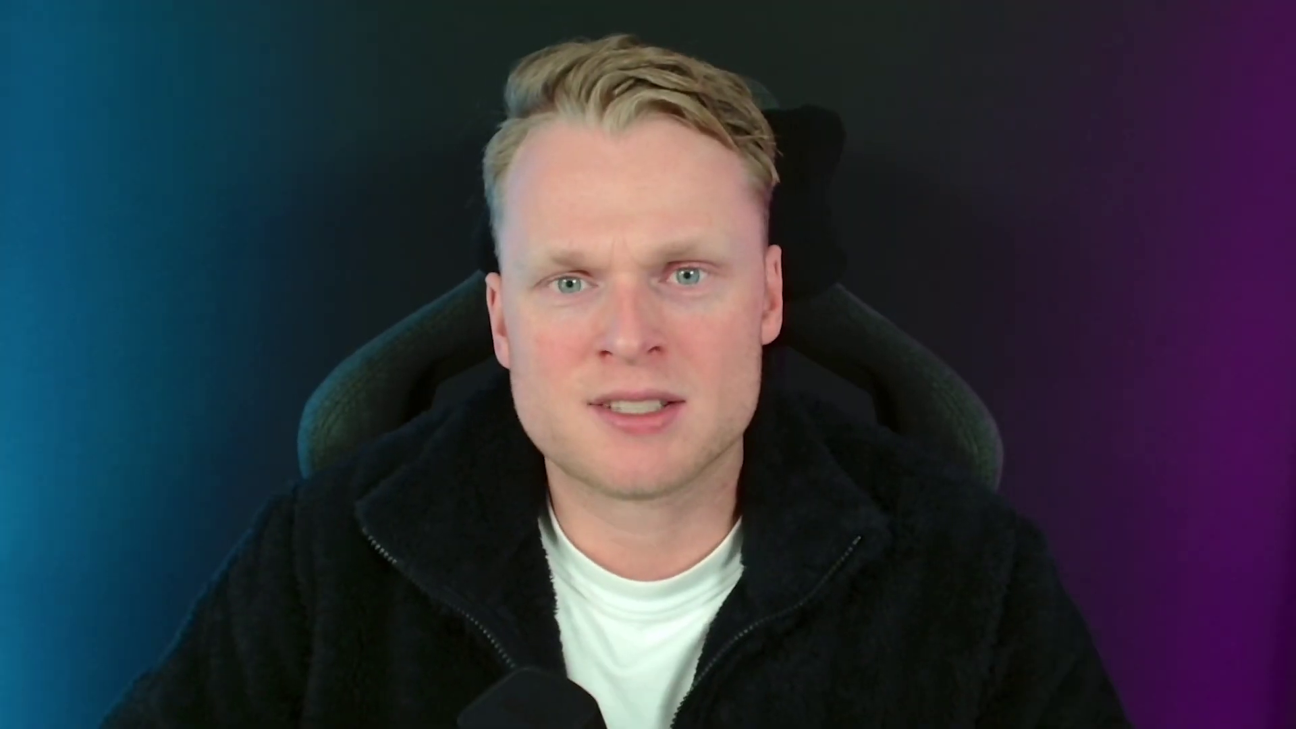